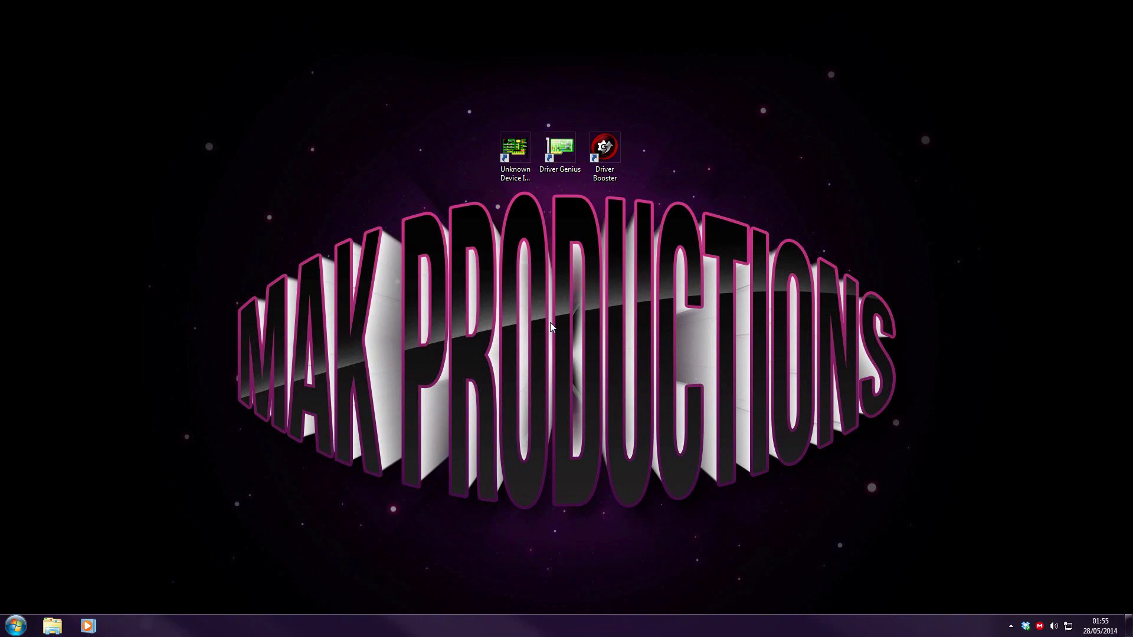
Launch Unknown Device Identifier from its desktop shortcut to list the PC's hardware devices.
left_click(526, 188)
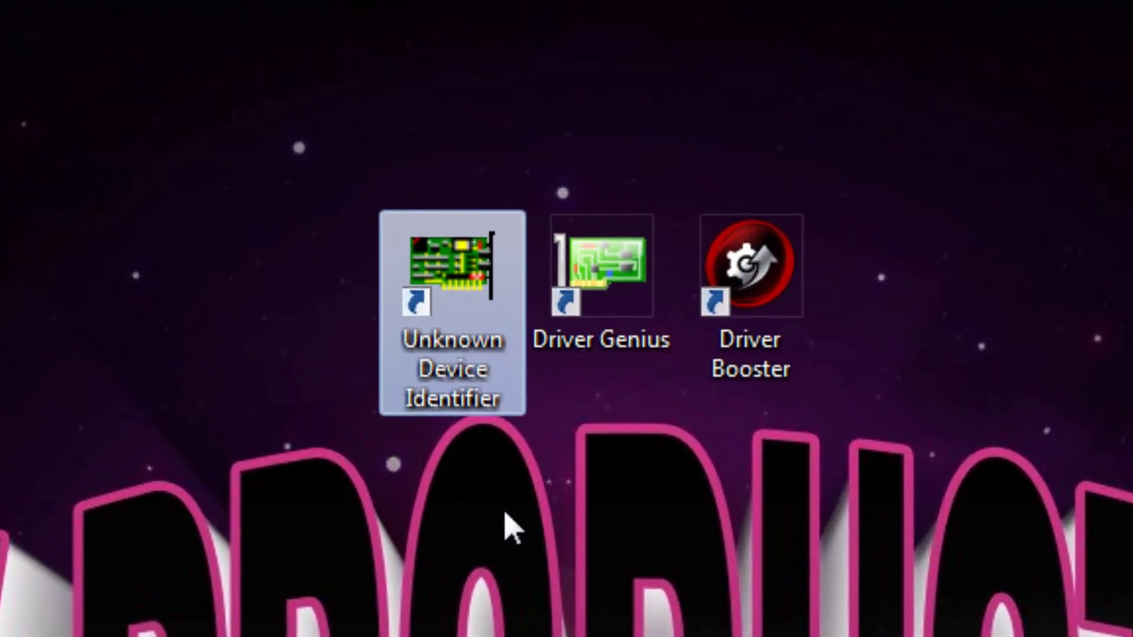
left_click_drag(828, 474, 372, 266)
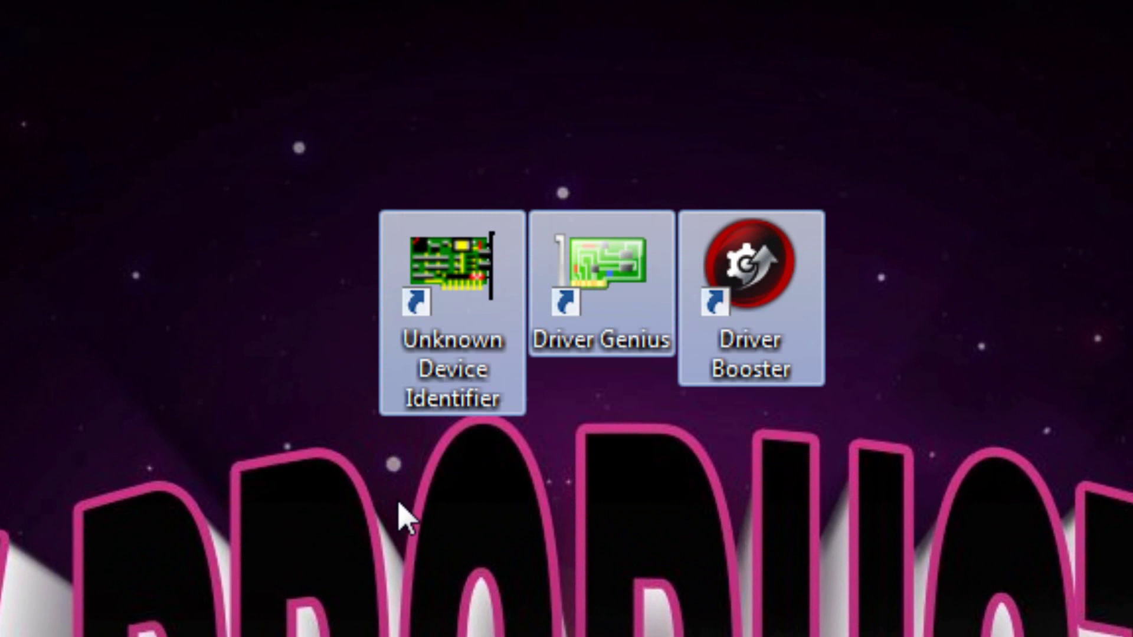
left_click(403, 520)
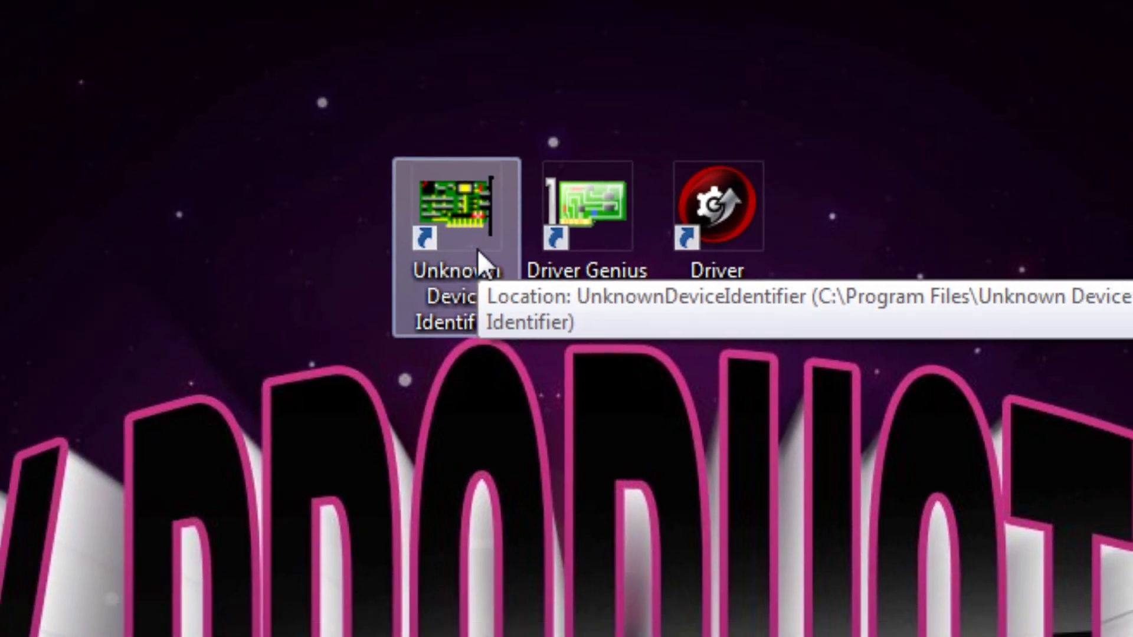
double_click(477, 248)
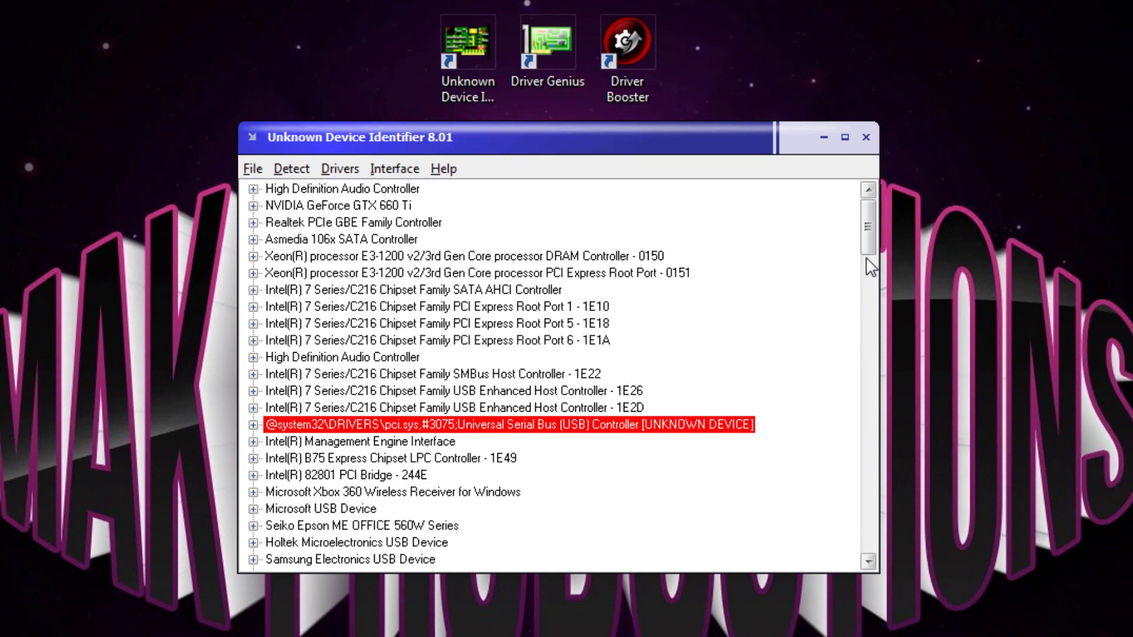
Expand the NVIDIA GeForce GTX 660 Ti entry to reveal its GK104 chip details.
left_click_drag(867, 227, 277, 210)
left_click(278, 207)
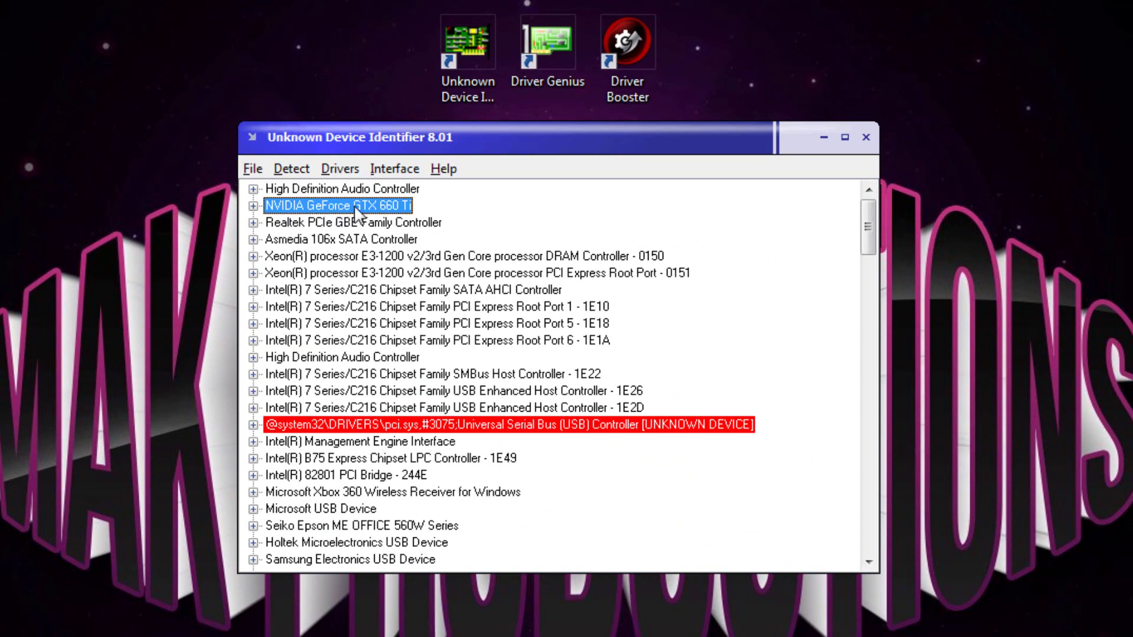
double_click(306, 211)
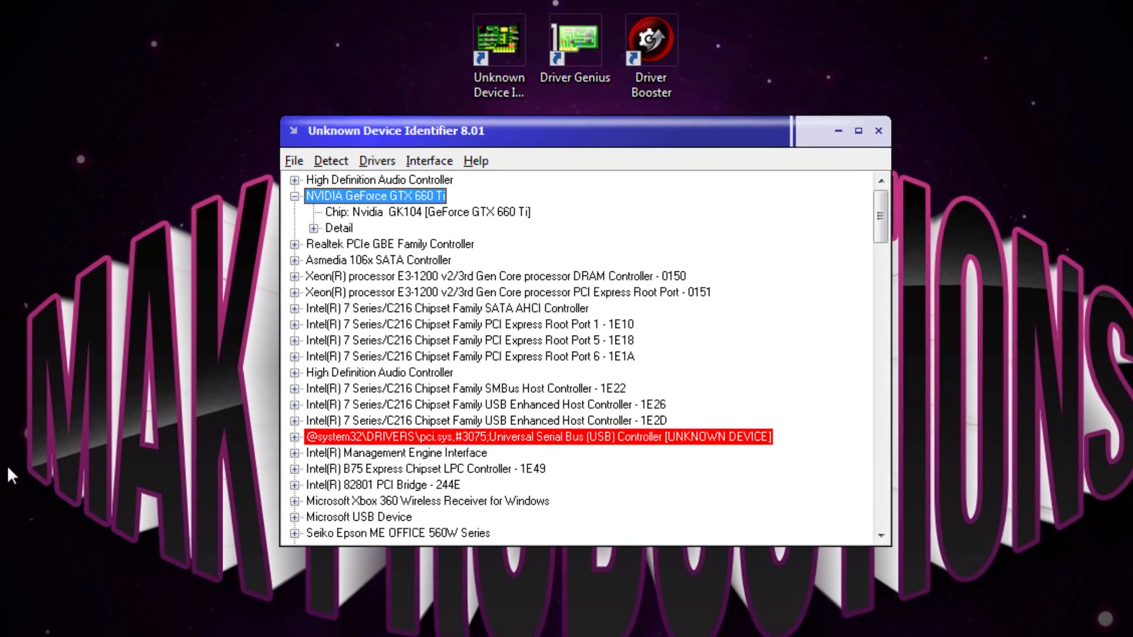
Search Google in Chrome for 'geforce gtx 660 ti drivers', then minimize the results window.
key("super")
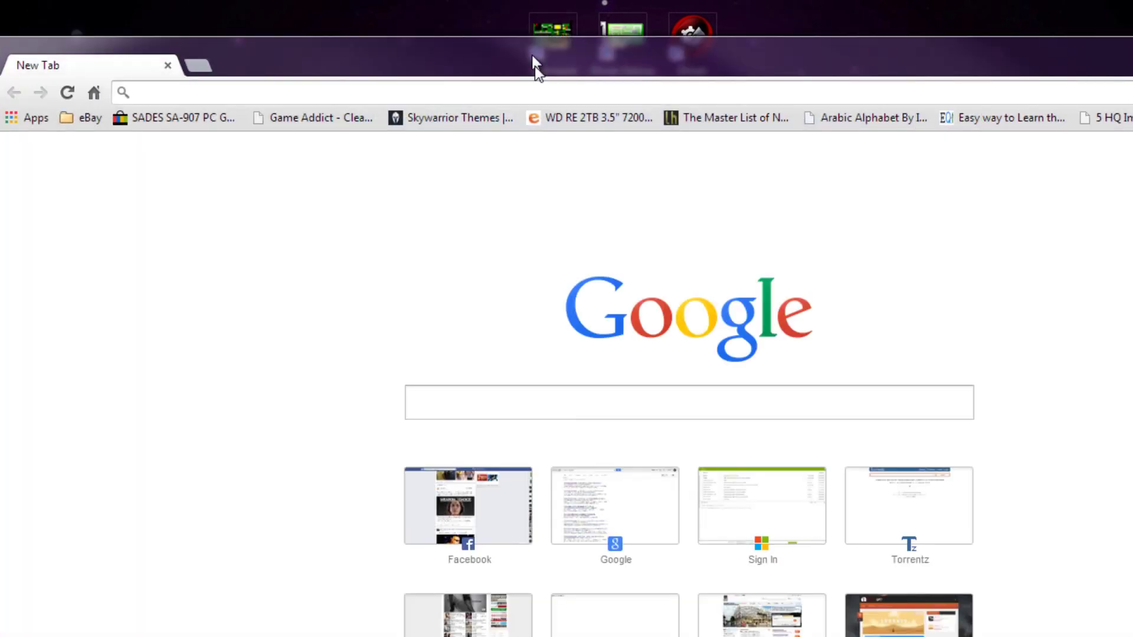
left_click_drag(535, 66, 541, 218)
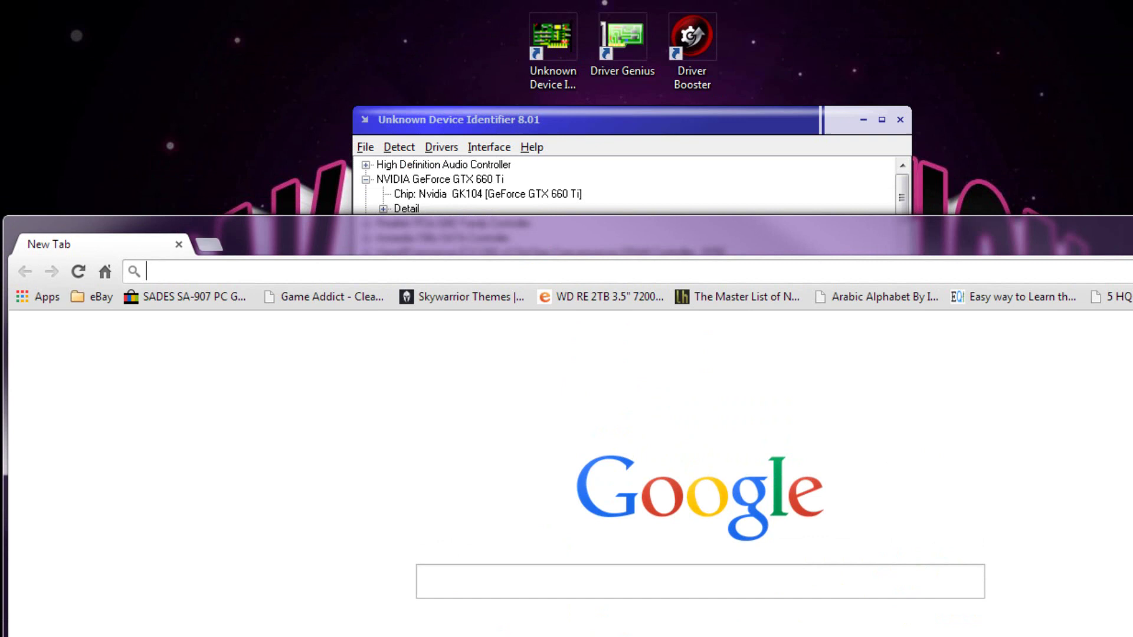
type("ge")
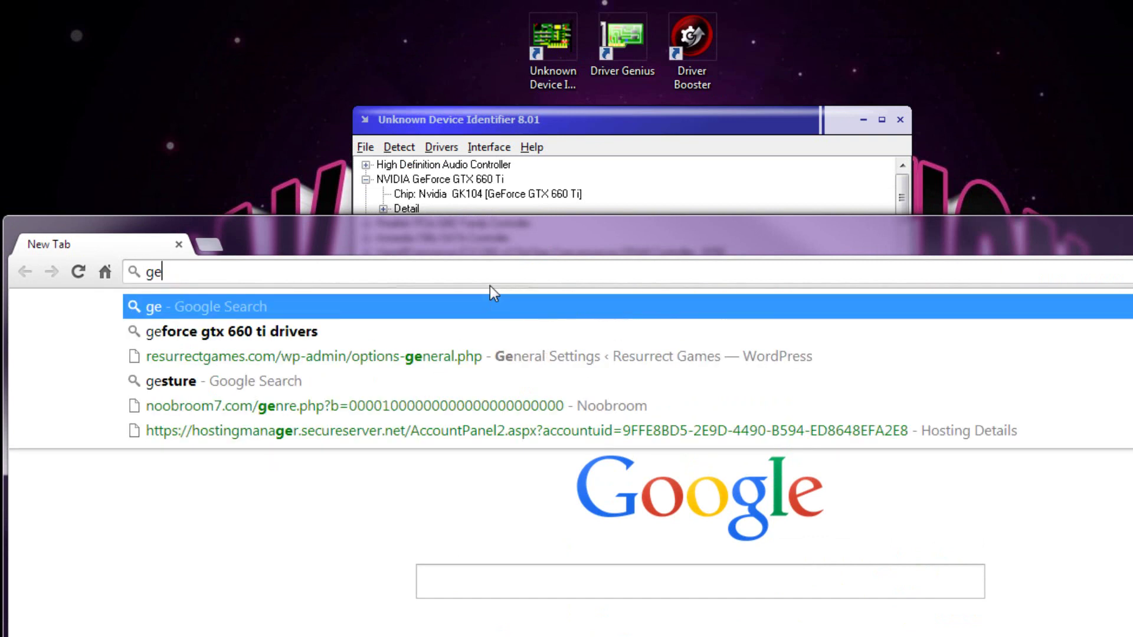
type("for")
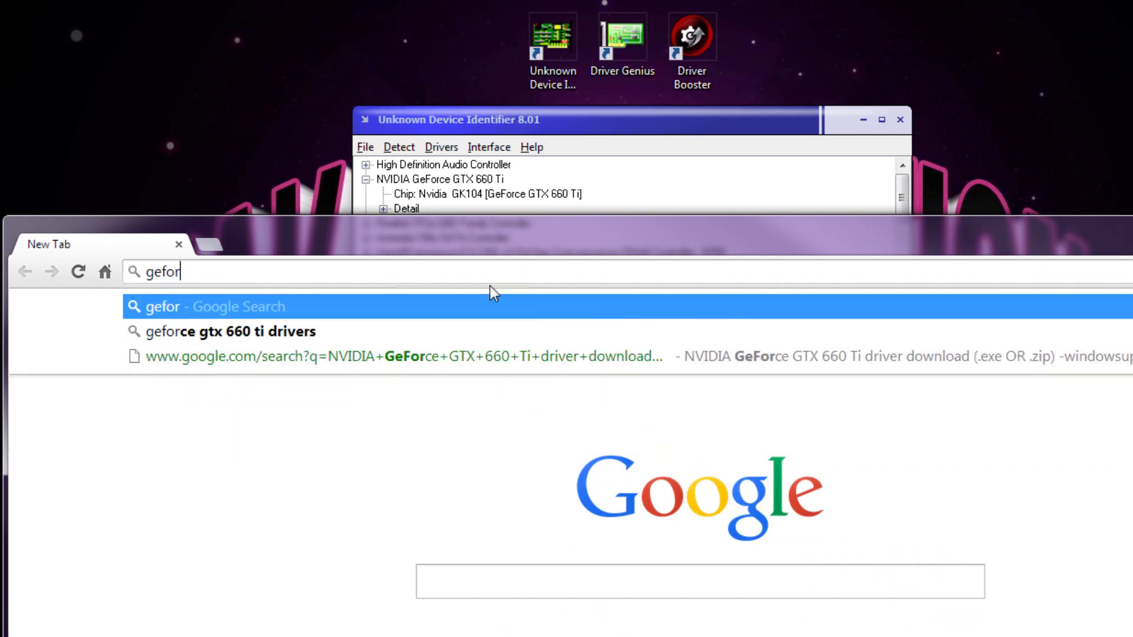
type("ce gtx 660 ti drivers")
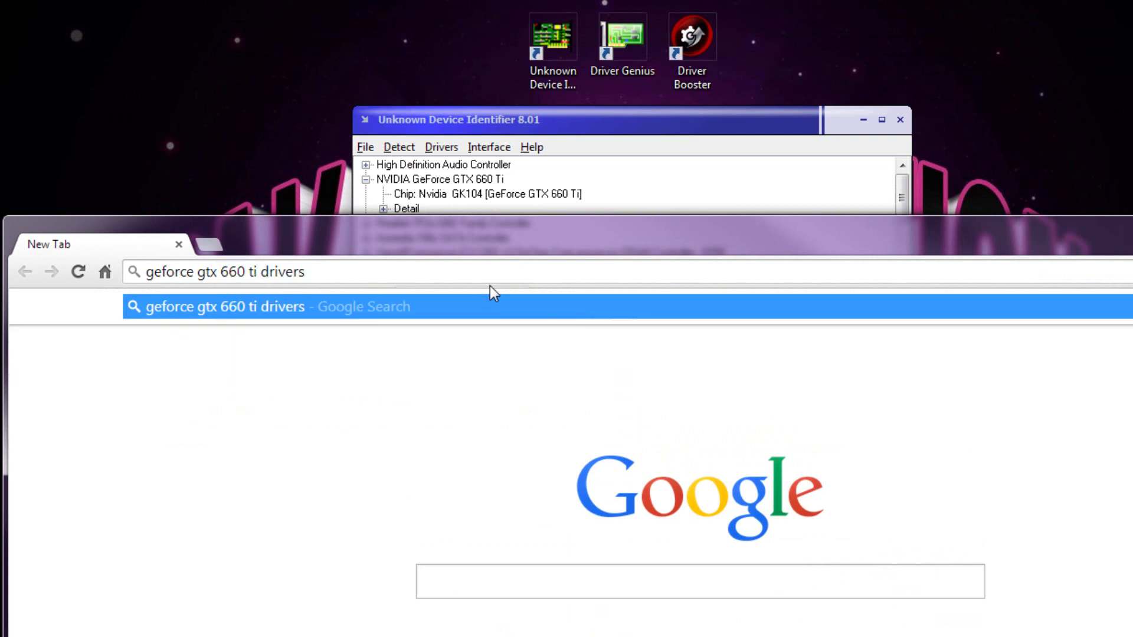
key("Return")
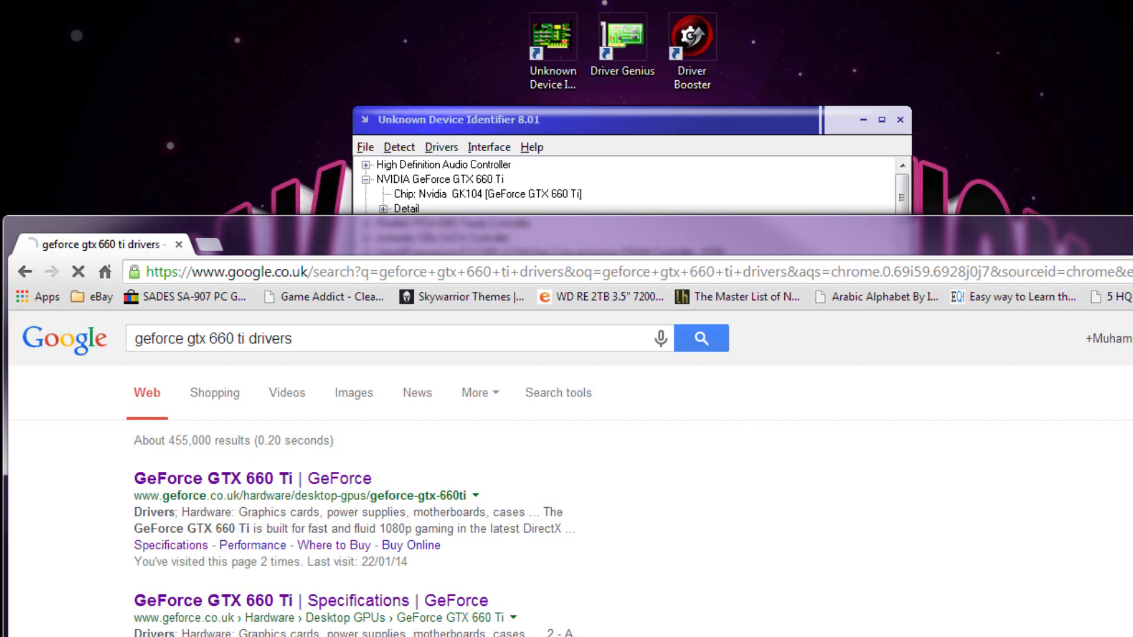
key("super+Down")
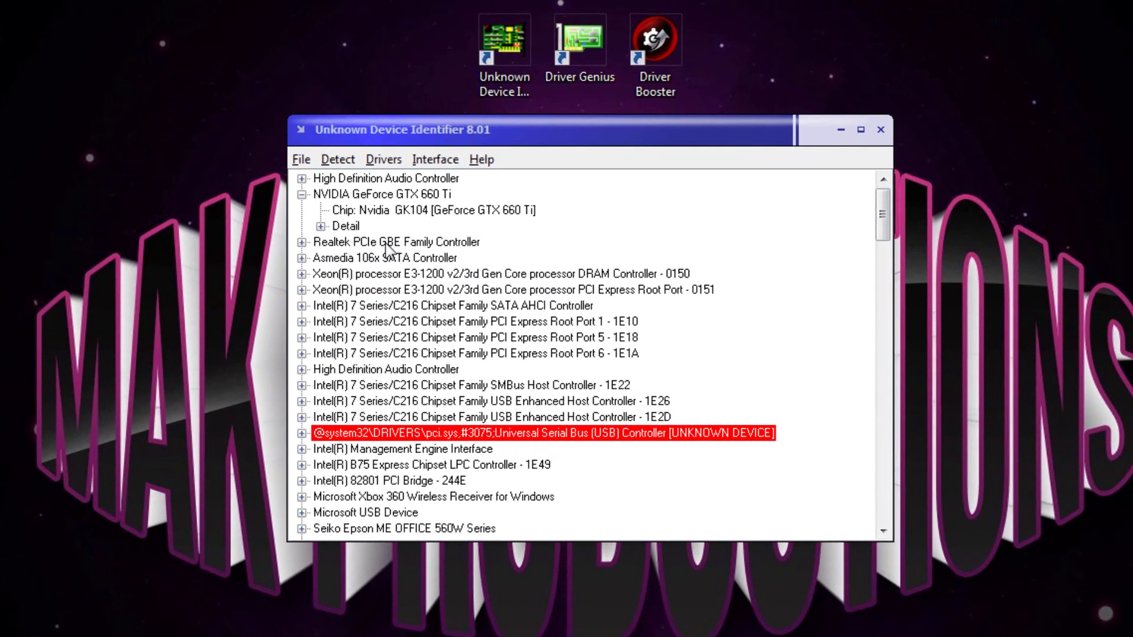
Expand the Realtek PCIe GBE Family Controller entry to see its chip, then reselect it for a driver search.
left_click(411, 229)
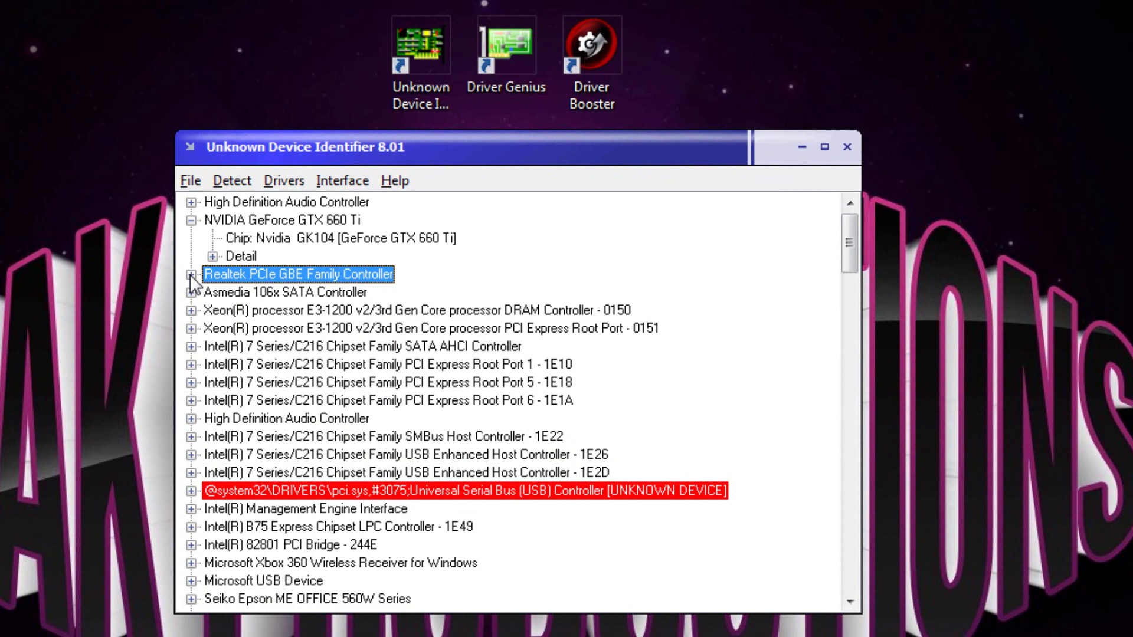
left_click(190, 274)
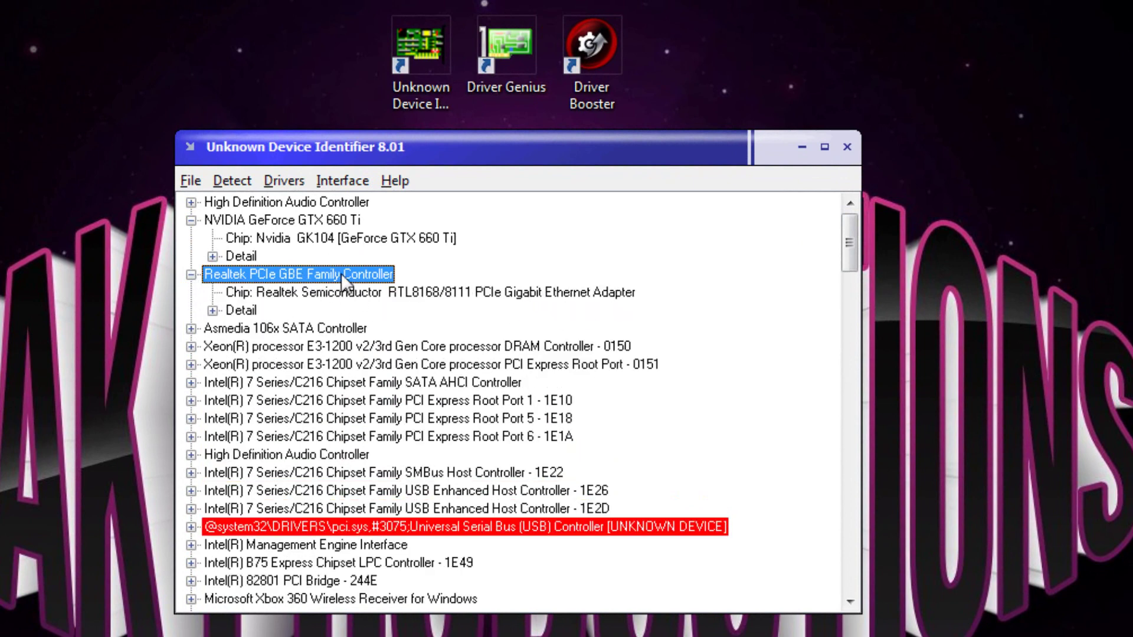
left_click(501, 293)
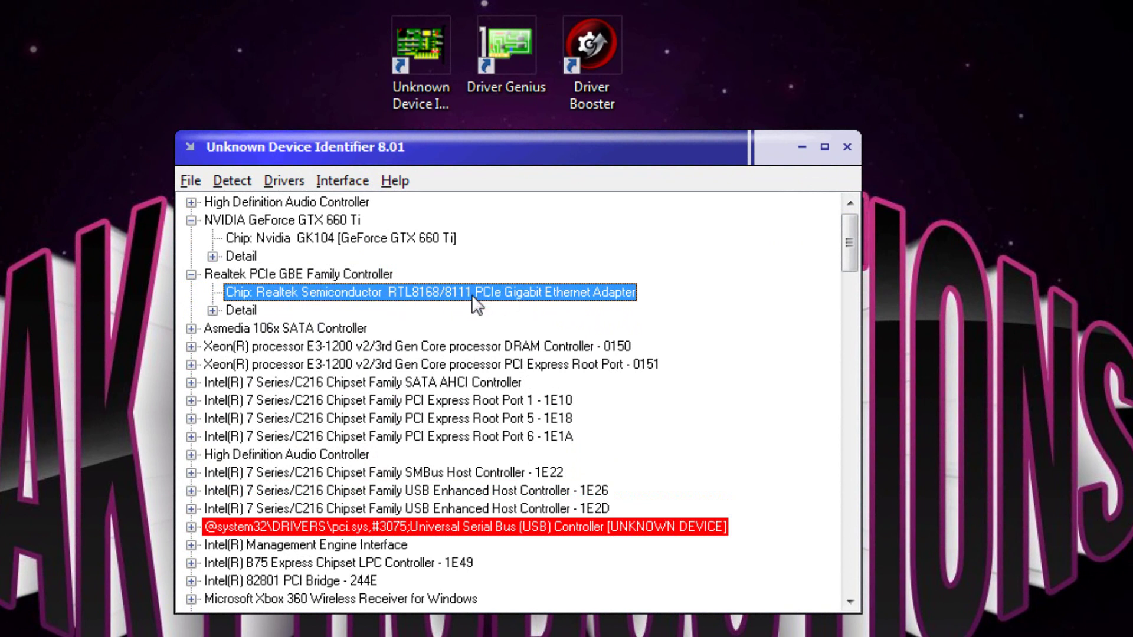
left_click(313, 273)
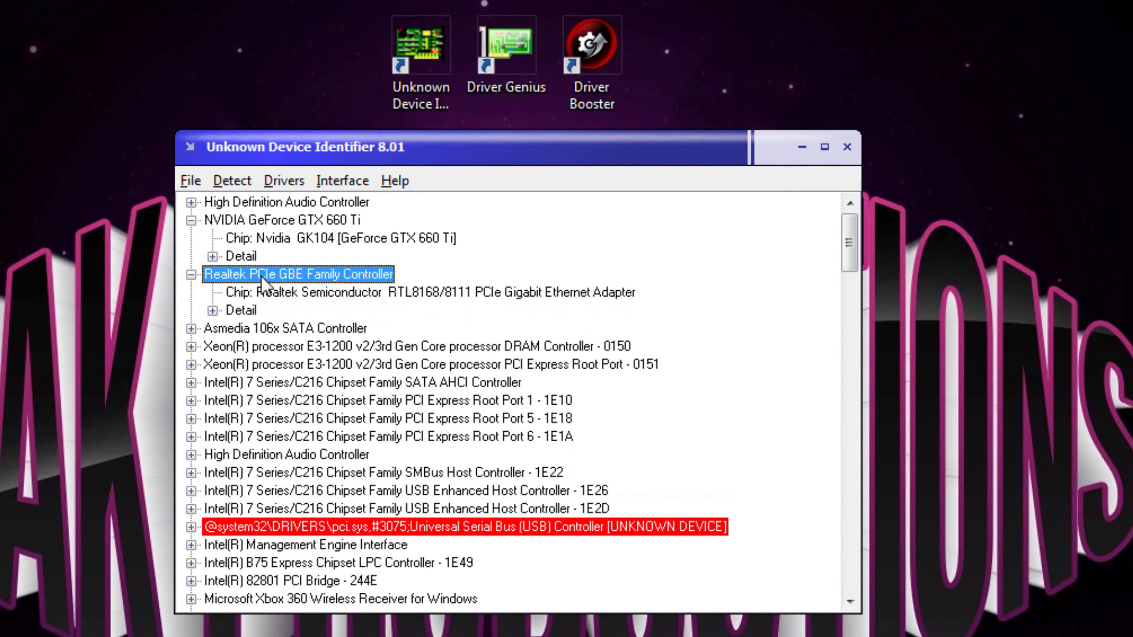
left_click(299, 183)
Run Find Driver for the Realtek controller, select Chrome's long search address, and switch to Notepad.
left_click(307, 211)
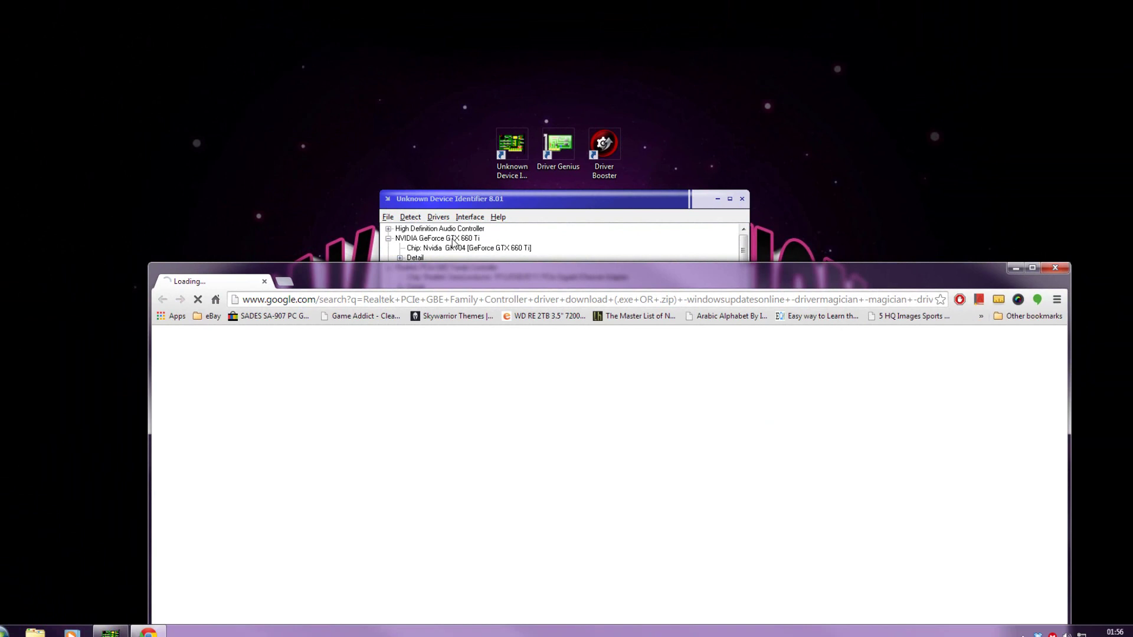
left_click_drag(458, 276, 471, 126)
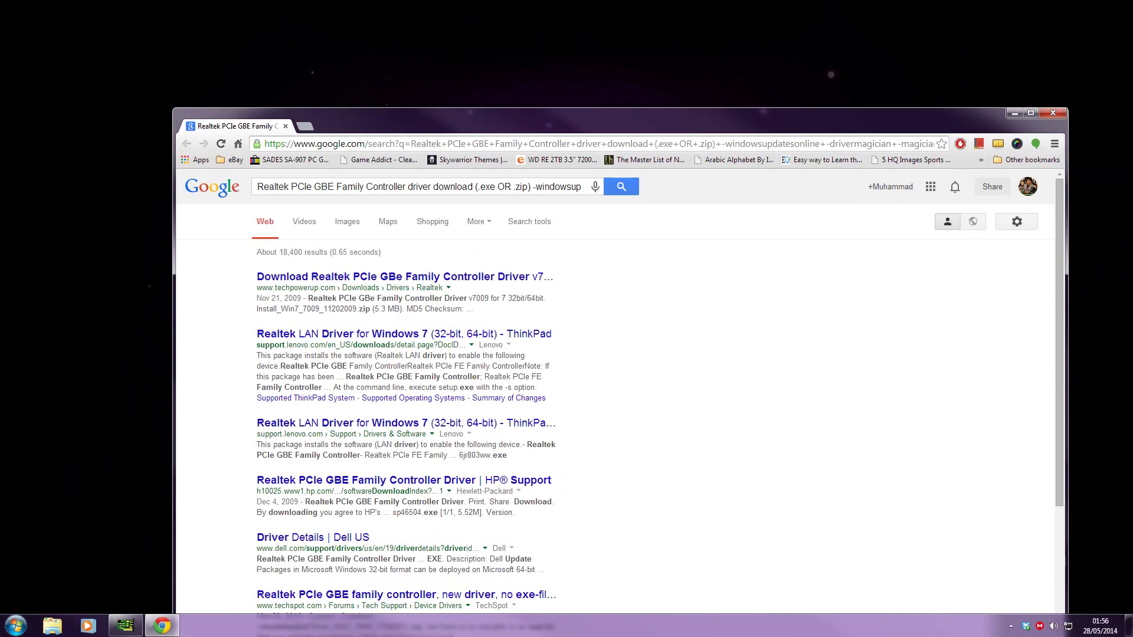
left_click(763, 145)
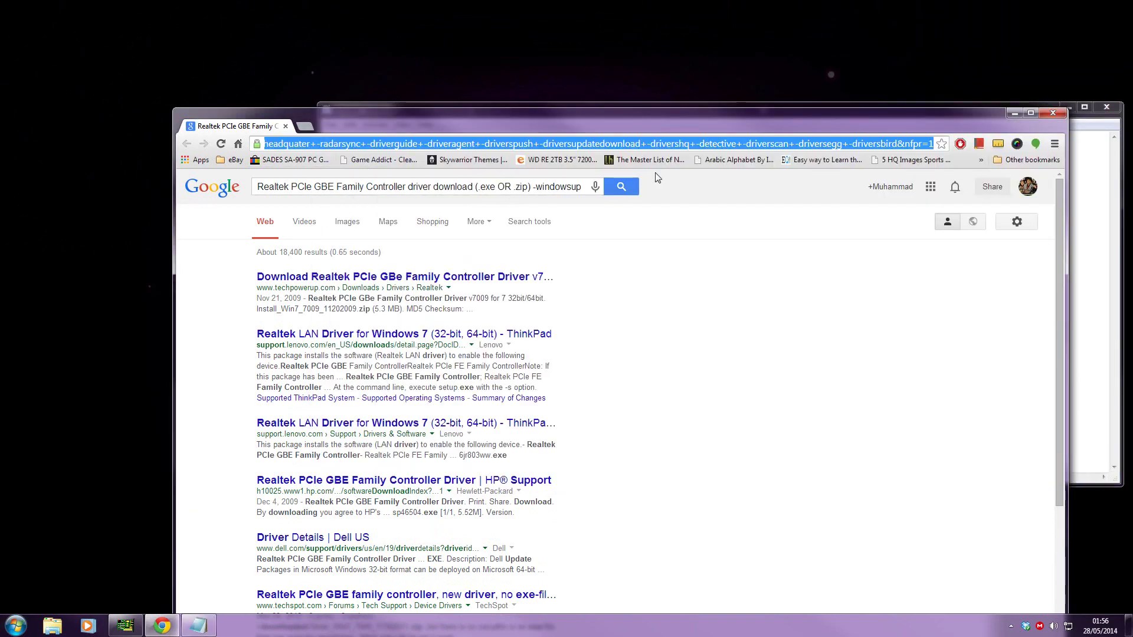
left_click(1092, 265)
Paste the Realtek search address into Notepad, then head to its File menu to close it.
key("ctrl+v")
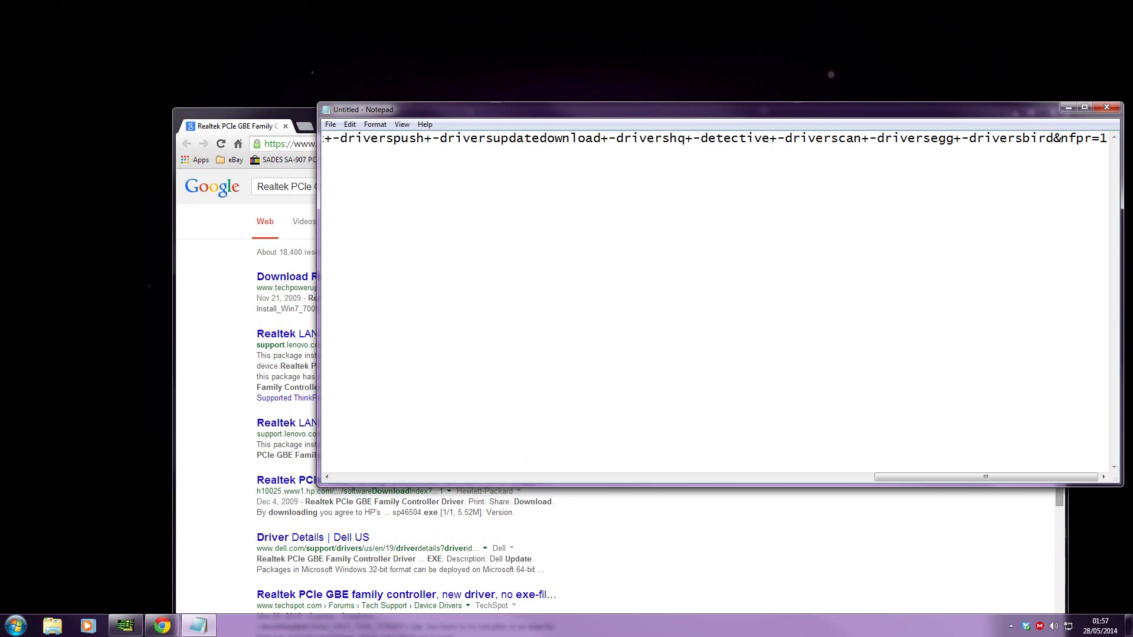
left_click(331, 124)
Exit Notepad, launch Driver Genius and scan for outdated drivers.
left_click(345, 196)
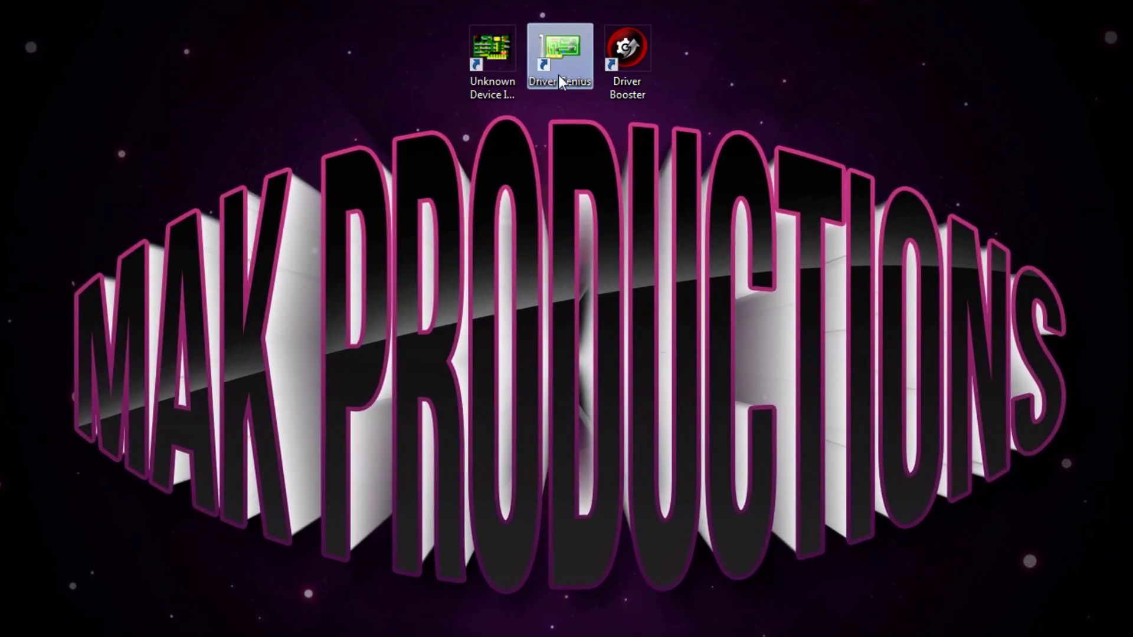
double_click(560, 137)
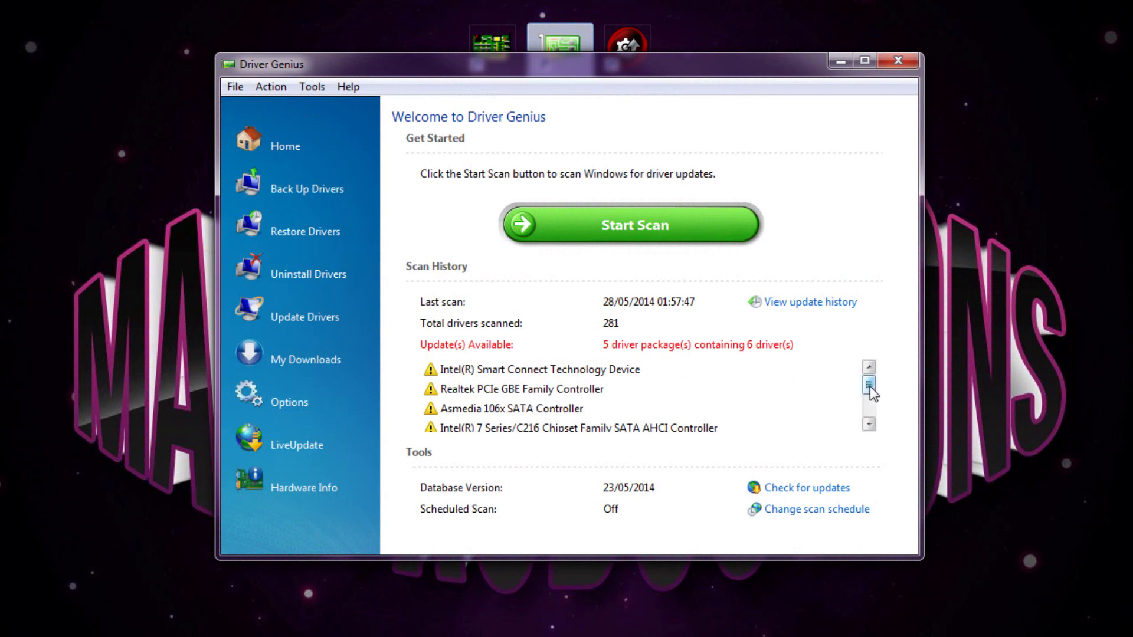
mouse_move(870, 386)
left_mouse_down()
mouse_move(870, 414)
mouse_move(870, 387)
left_mouse_up()
left_click(596, 232)
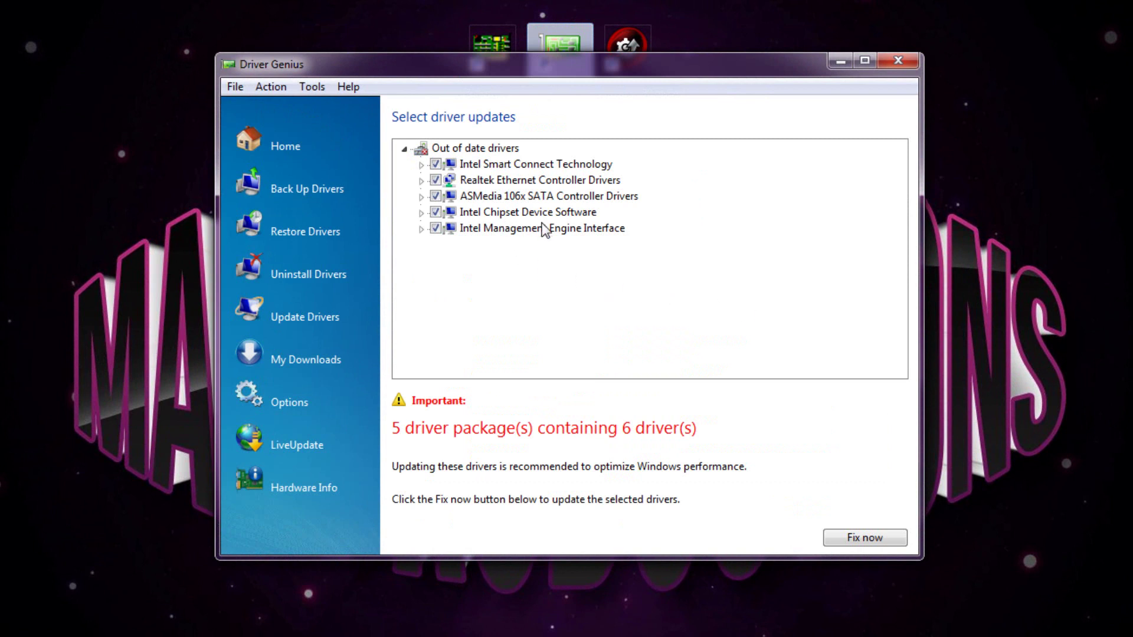
Untick Intel Smart Connect, ASMedia SATA and Intel ME drivers, and download only Realtek Ethernet Controller Drivers.
left_click(436, 164)
left_click(435, 196)
left_click(435, 229)
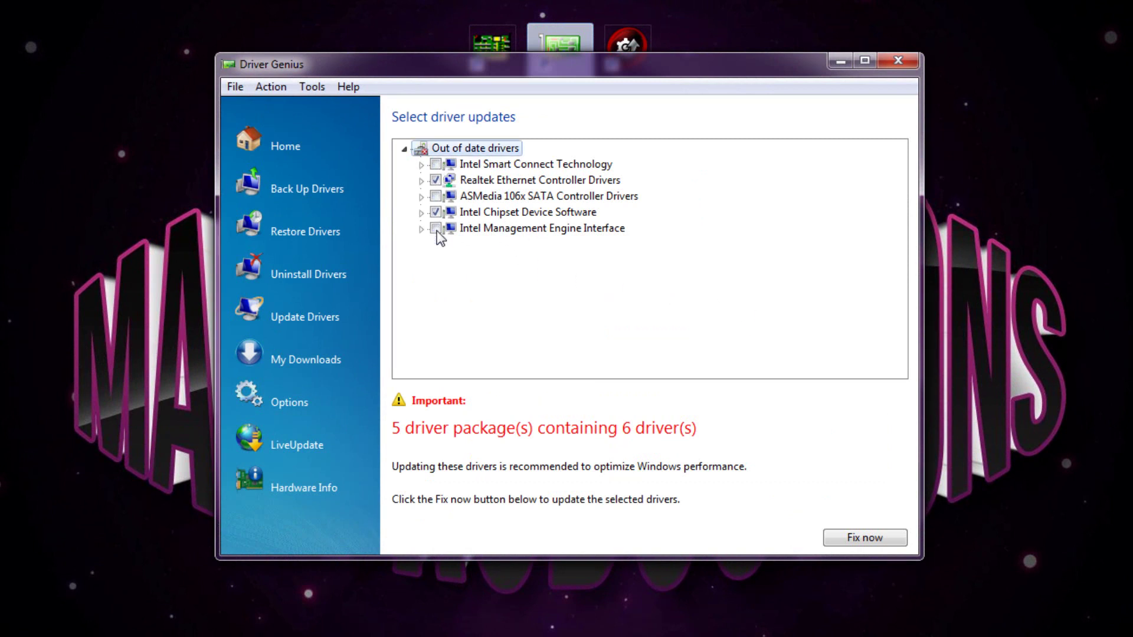
left_click(453, 183)
left_click(421, 181)
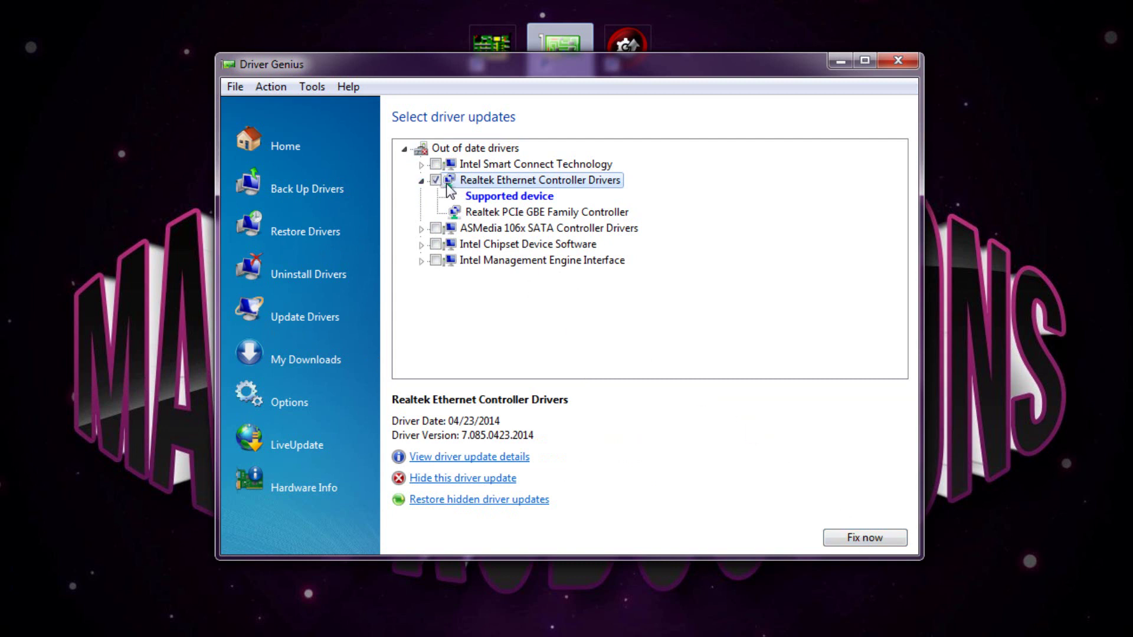
left_click(857, 537)
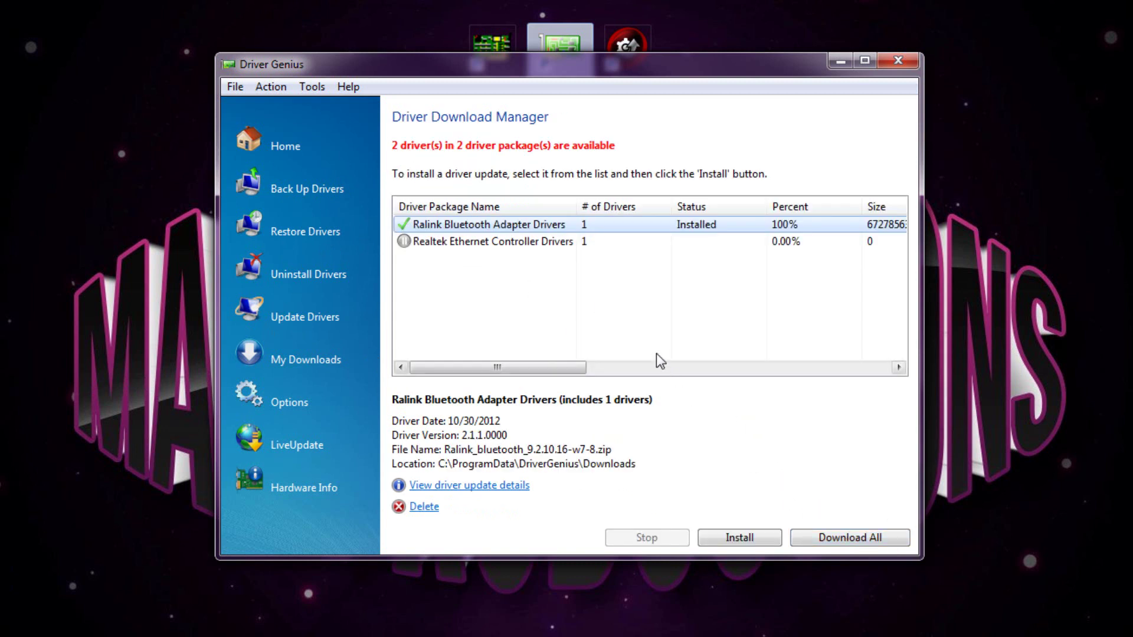
left_click(464, 242)
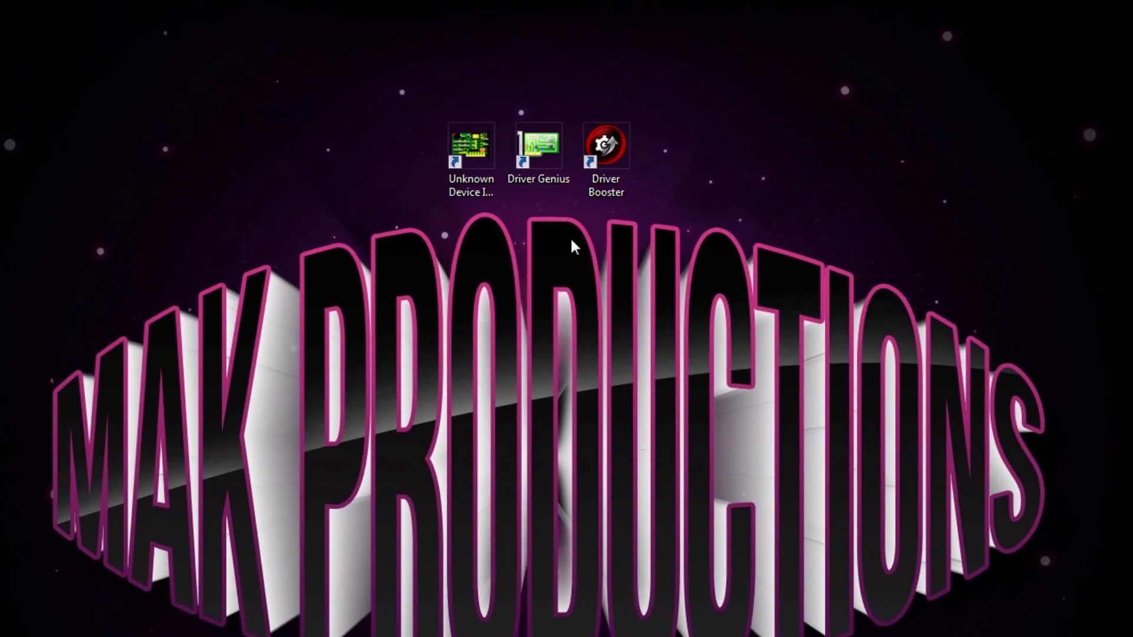
double_click(617, 153)
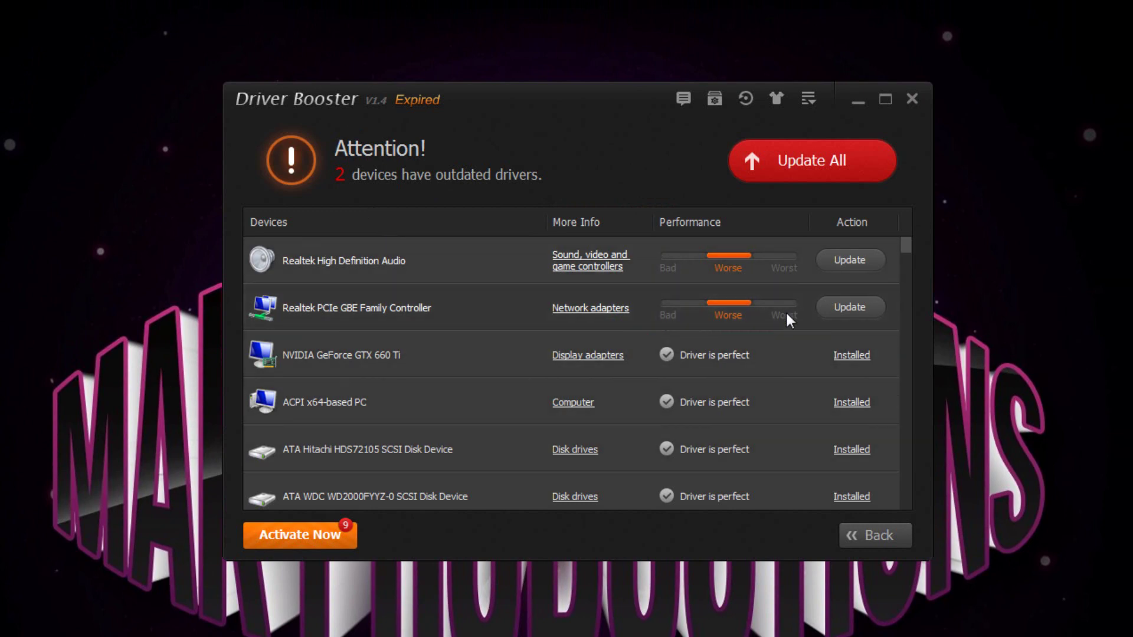
left_click_drag(901, 249, 916, 215)
left_click(570, 308)
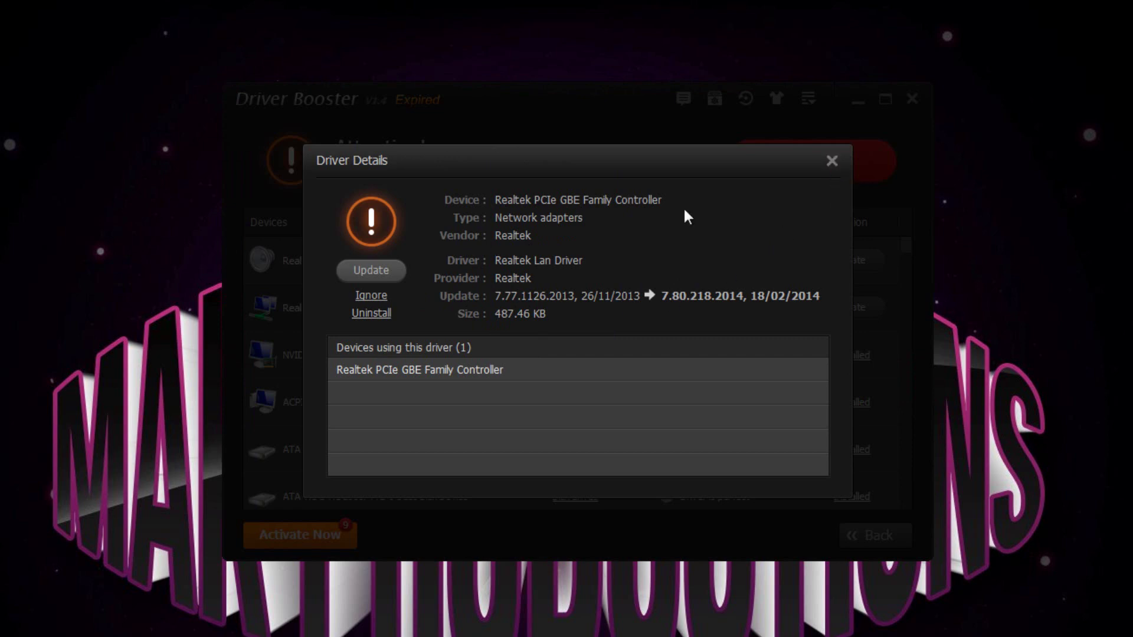
left_click(832, 161)
left_click(912, 98)
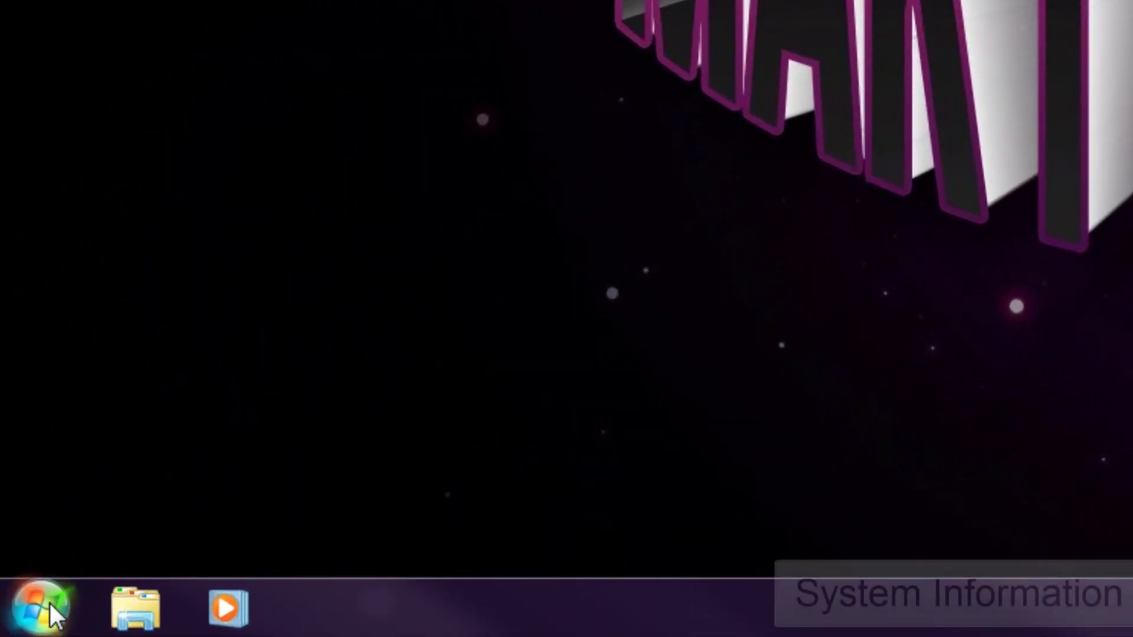
Find 'system information' in the Start menu and launch System Information.
left_click(21, 623)
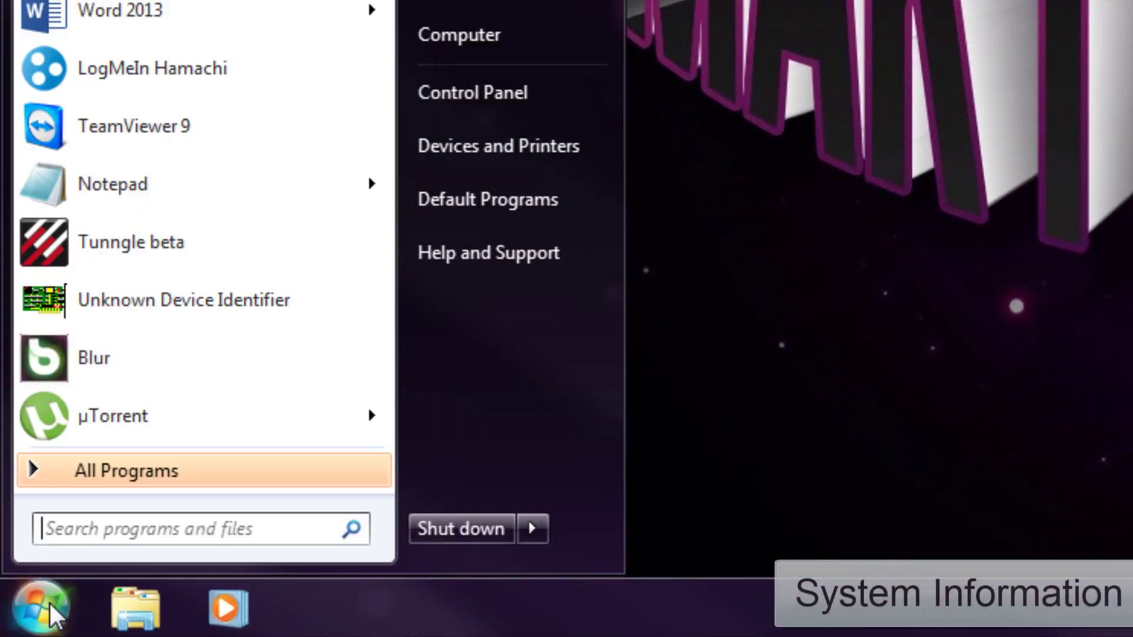
left_click(144, 528)
type("syste")
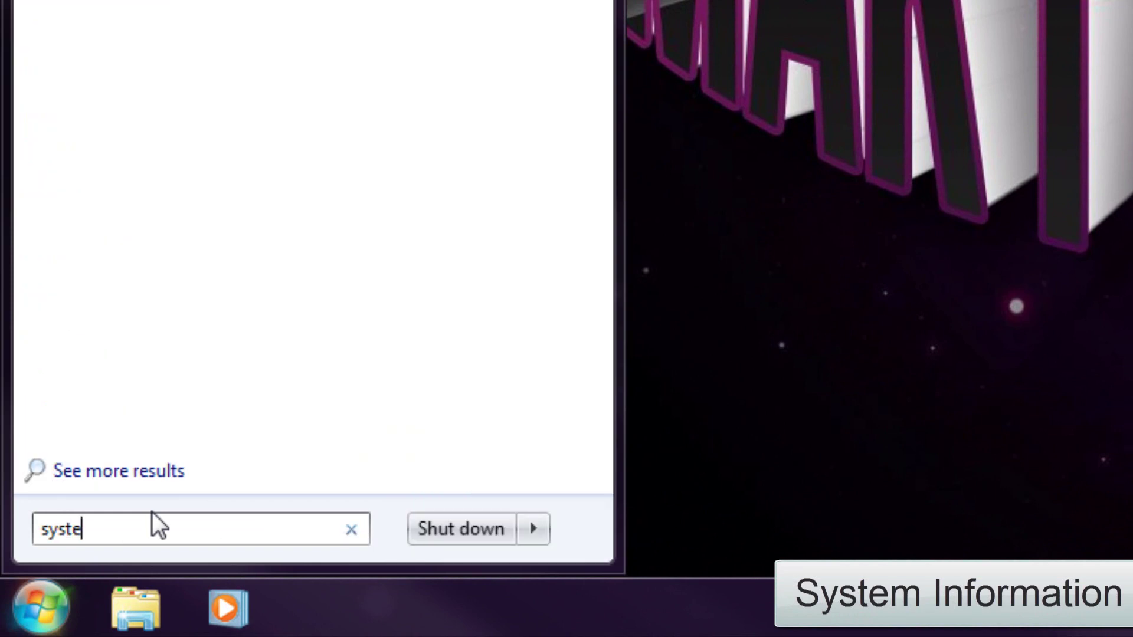
type("m information")
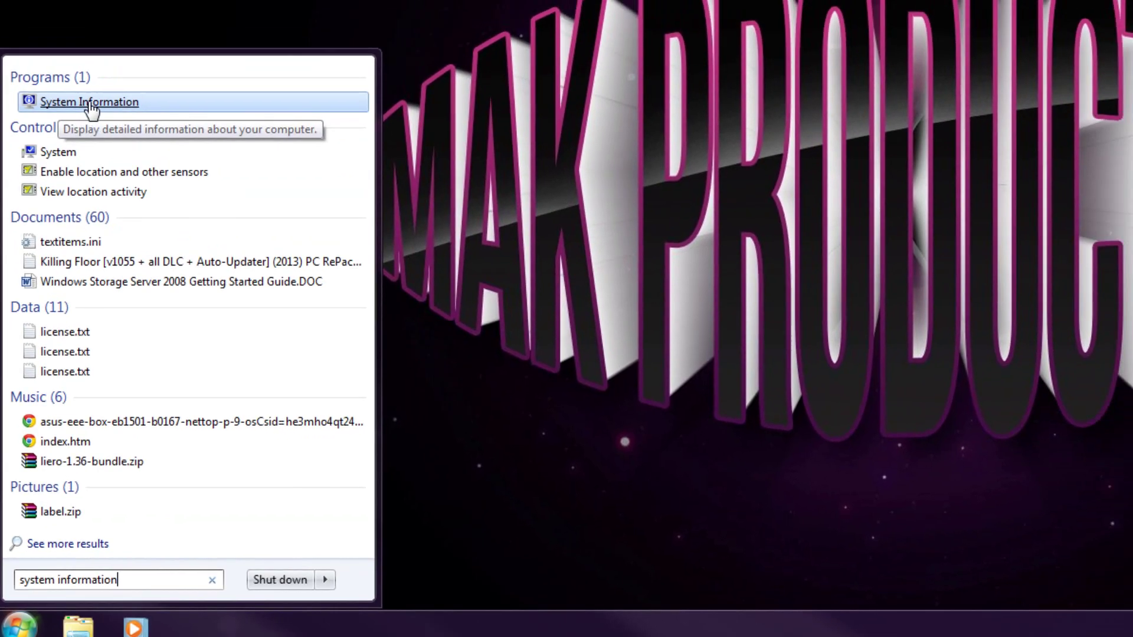
left_click(89, 104)
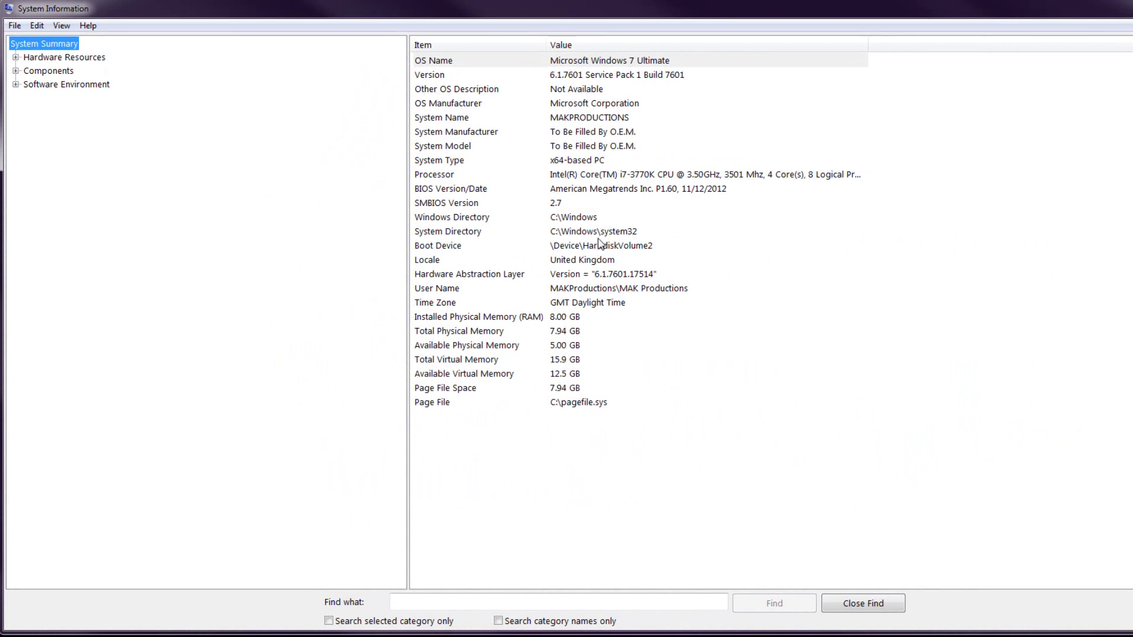
Check the System Summary's manufacturer and model rows, both To Be Filled By O.E.M.
left_click(433, 137)
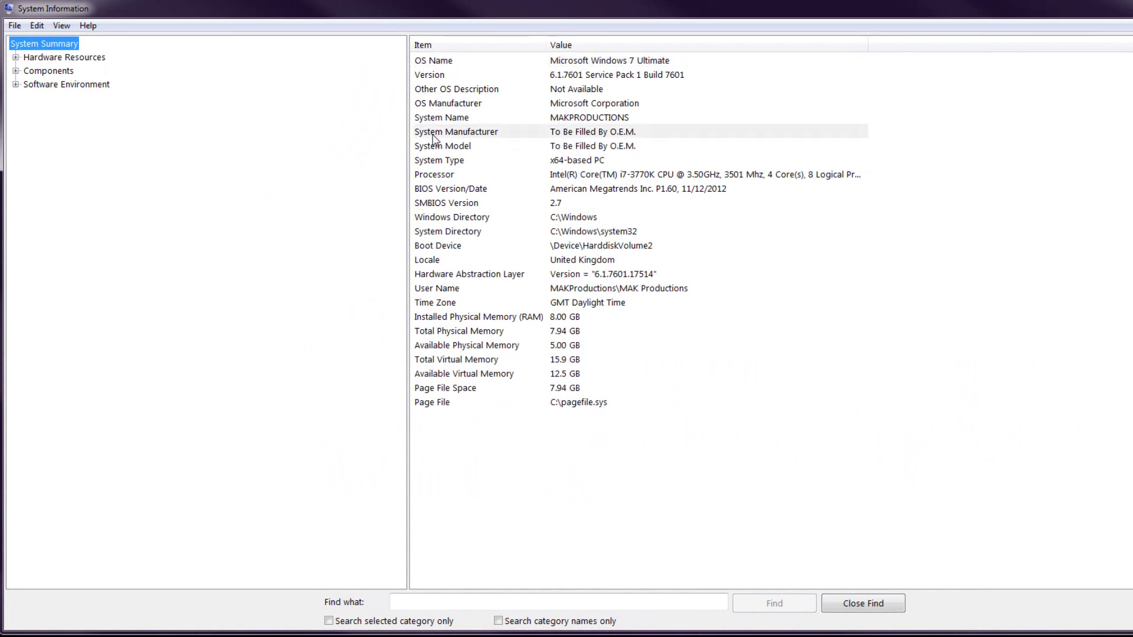
left_click(436, 138)
left_click(453, 147)
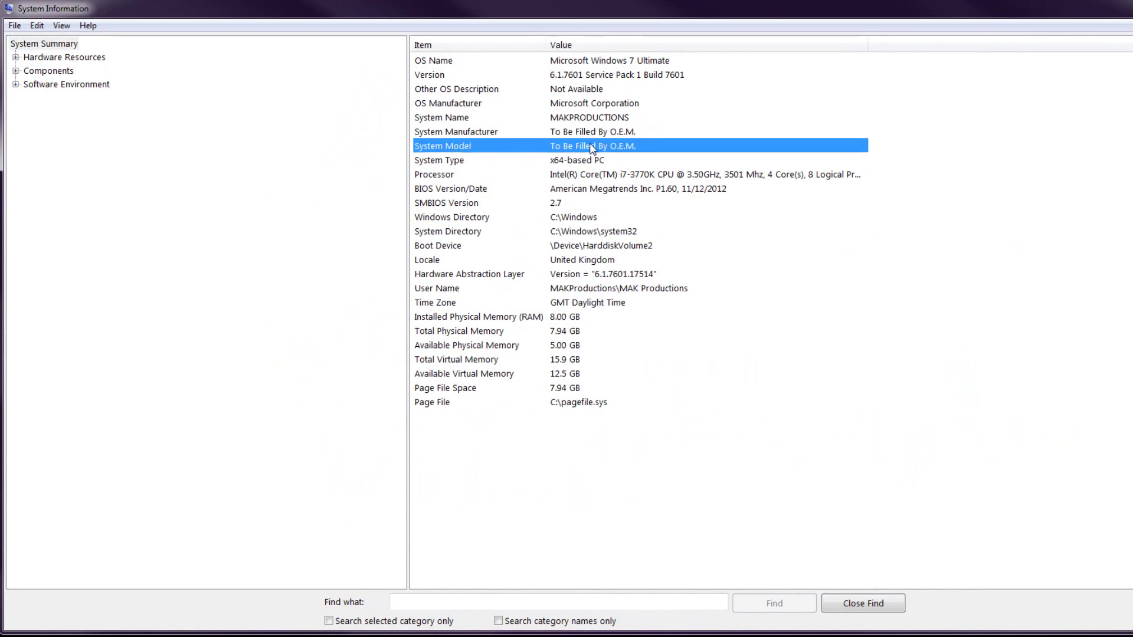
left_click(553, 138)
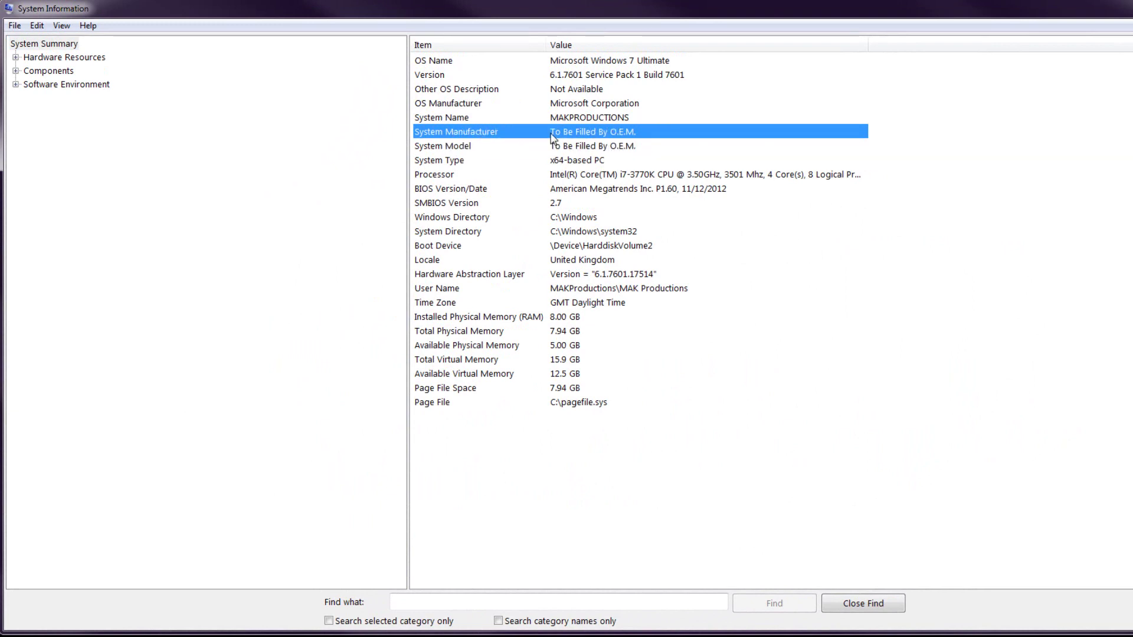
left_click(579, 147)
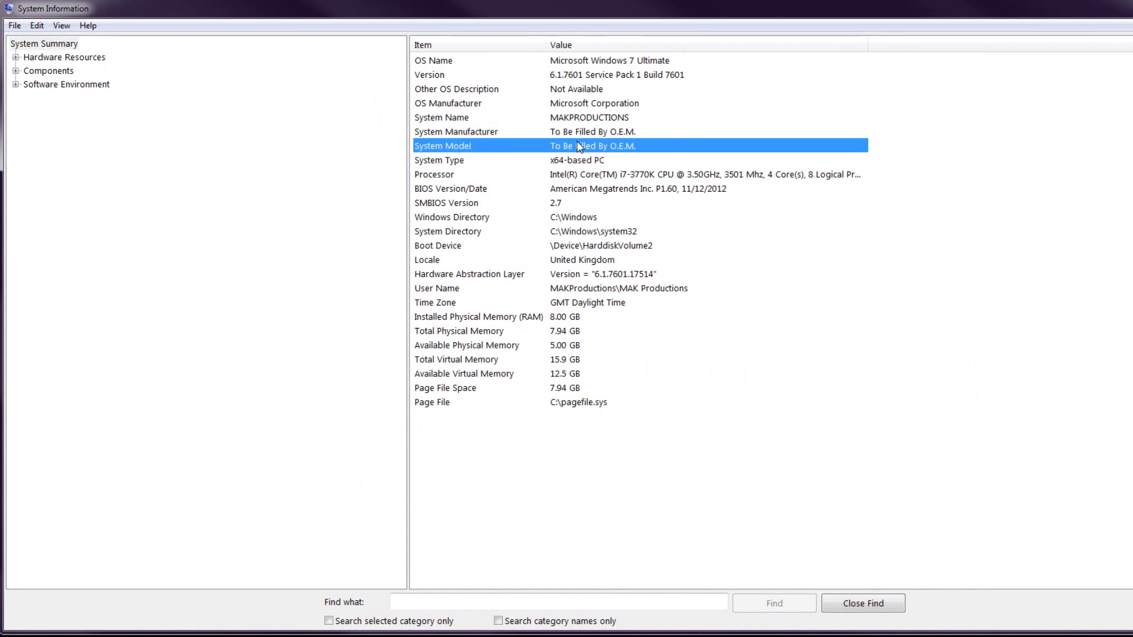
left_click(584, 137)
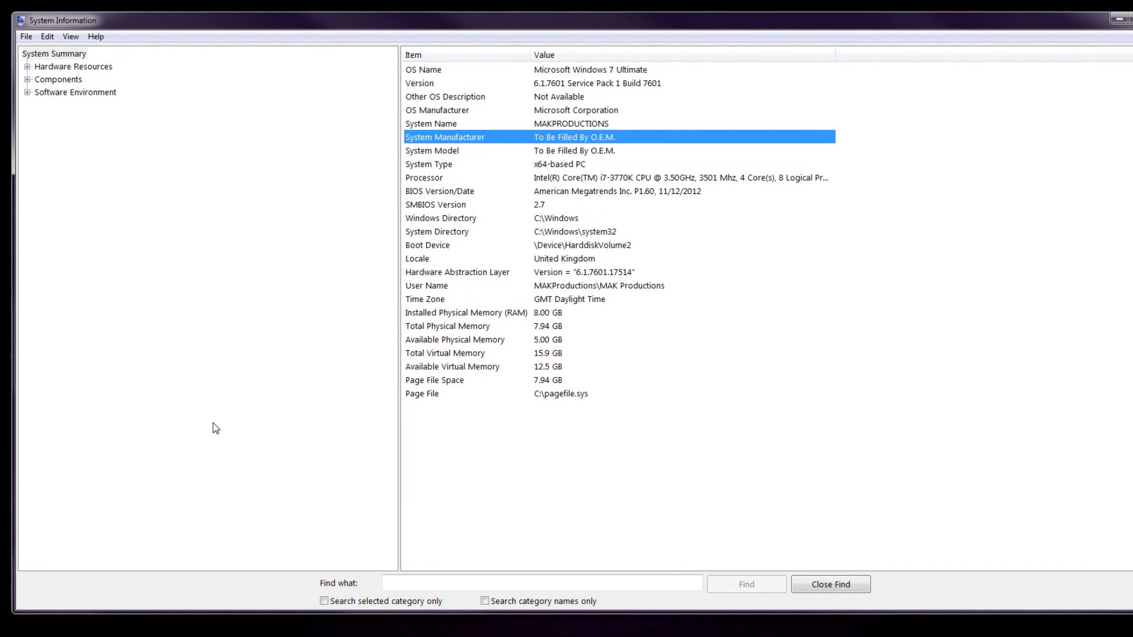
Open Chrome and search Google for 'toshiba drivers download' to reach Toshiba's Drivers & Software page.
left_click(17, 627)
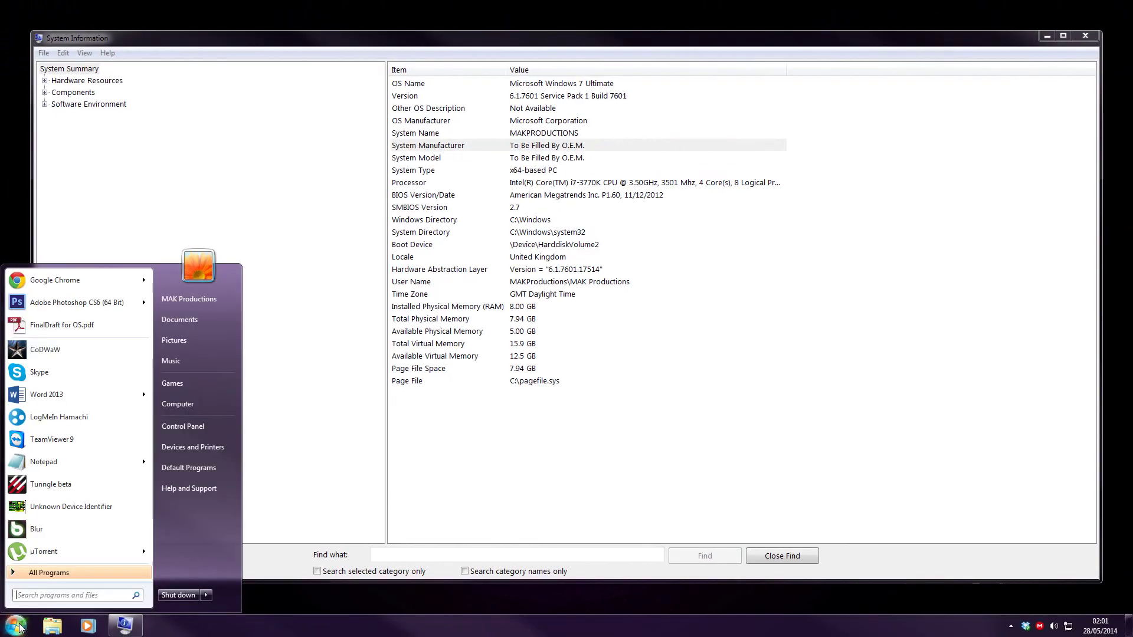
left_click(56, 280)
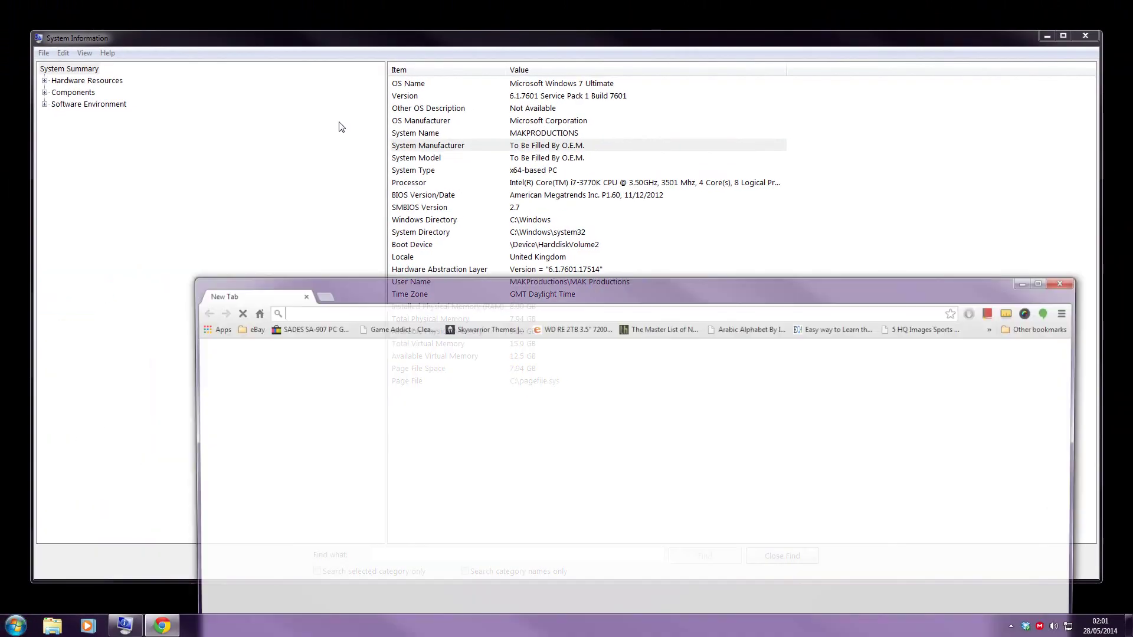
left_click_drag(506, 122, 469, 50)
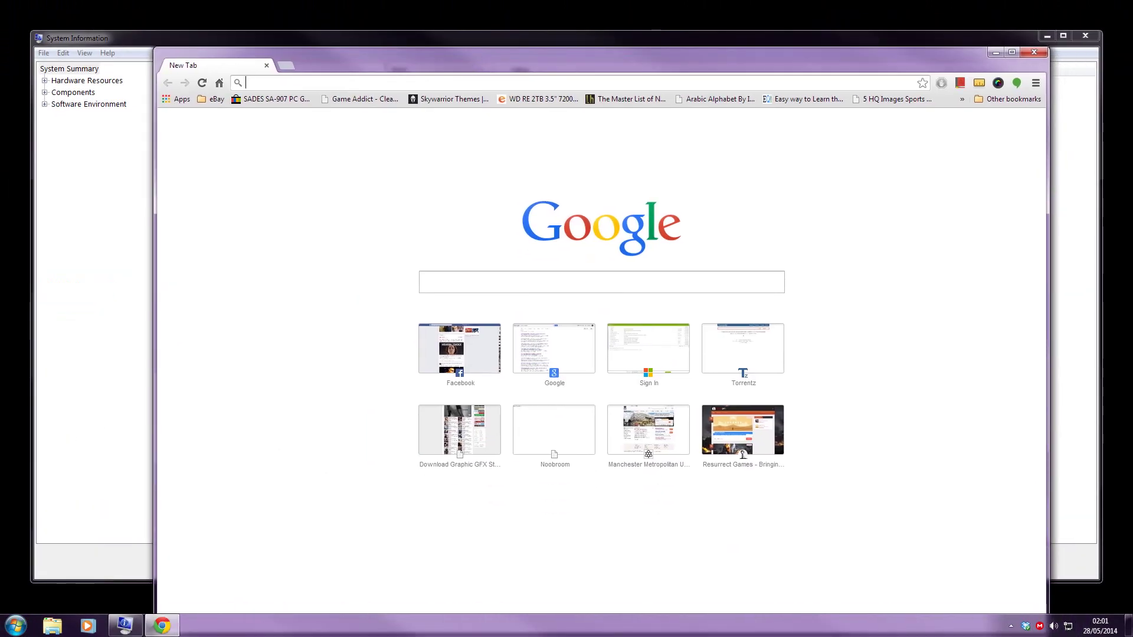
type("to")
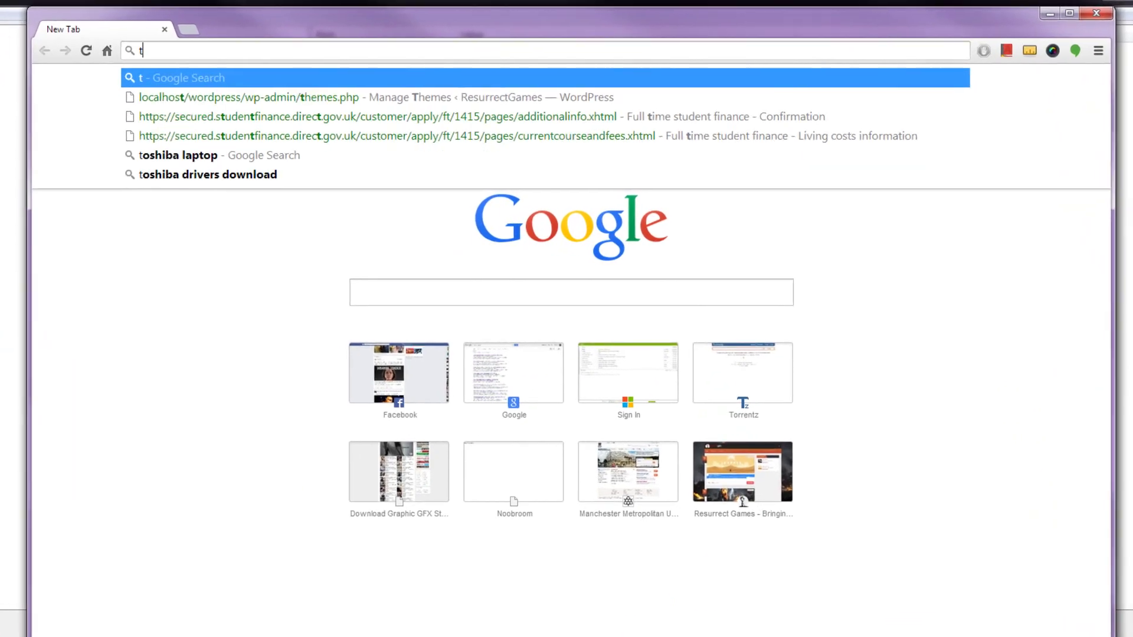
type("shiba]")
key("Return")
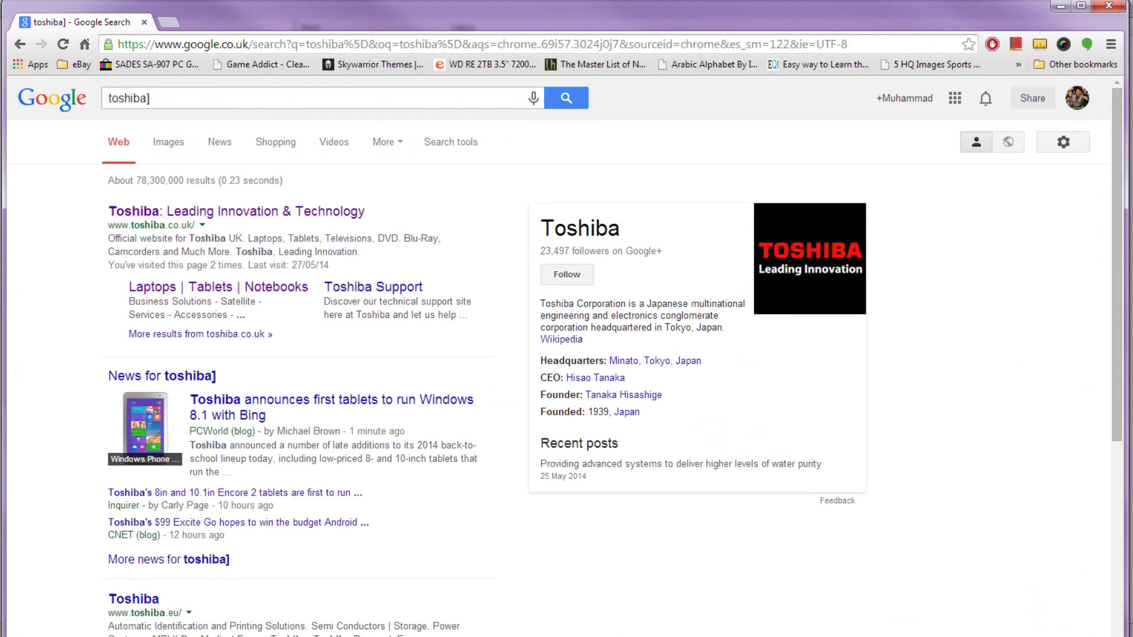
type("drivers downl")
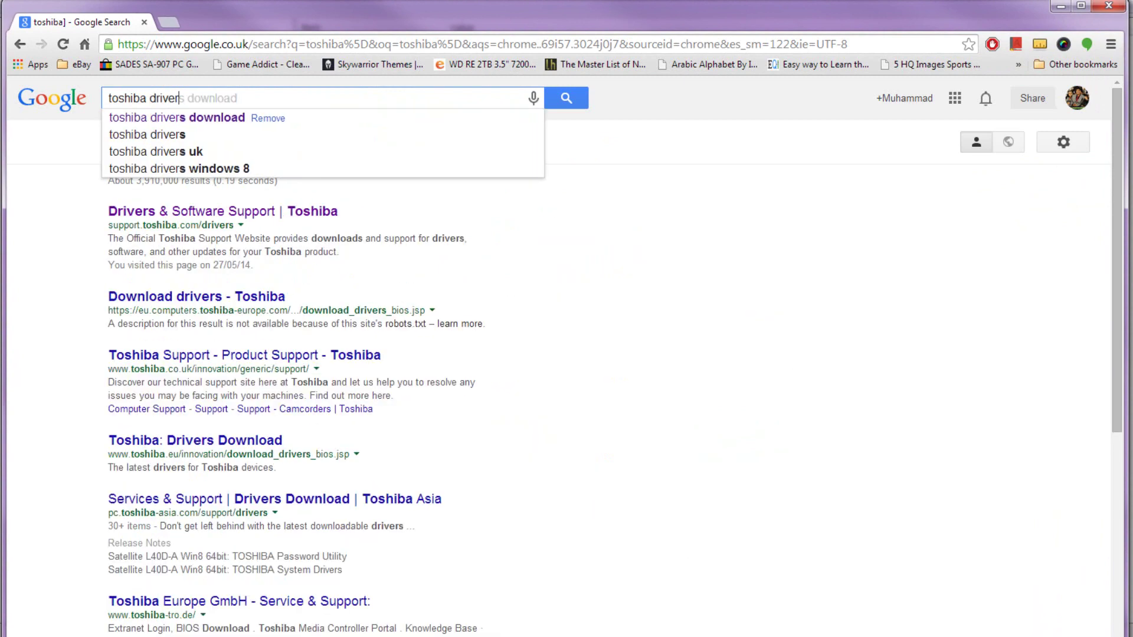
type("oad")
key("Return")
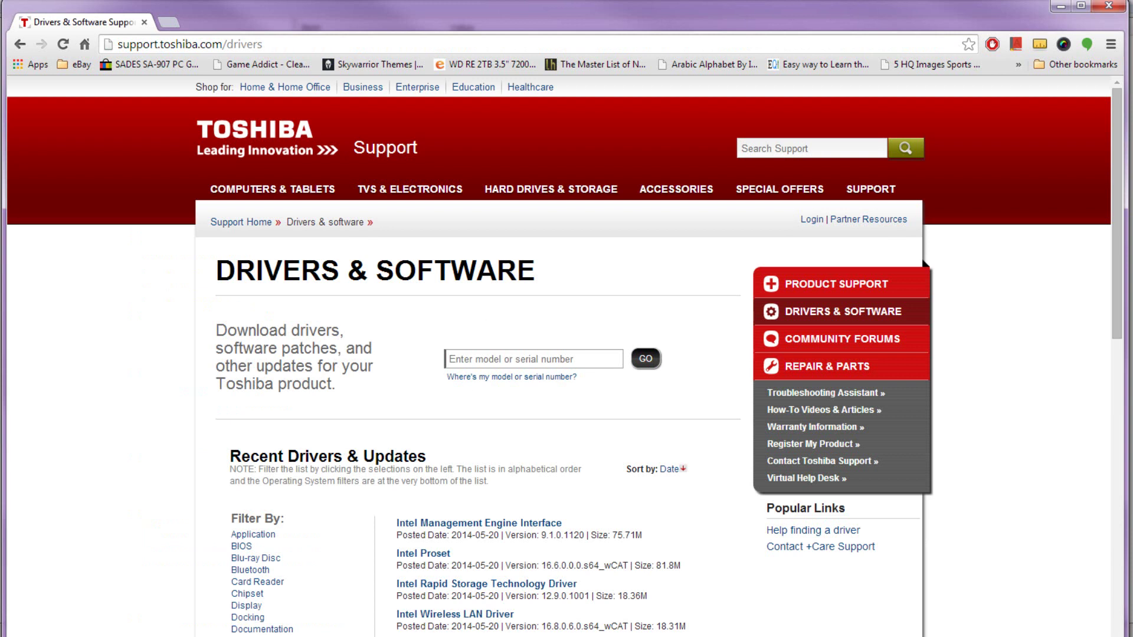
Type 'Satellite P50-A' in the model or serial number box and pick Satellite P50-ABT2G22.
left_click(533, 358)
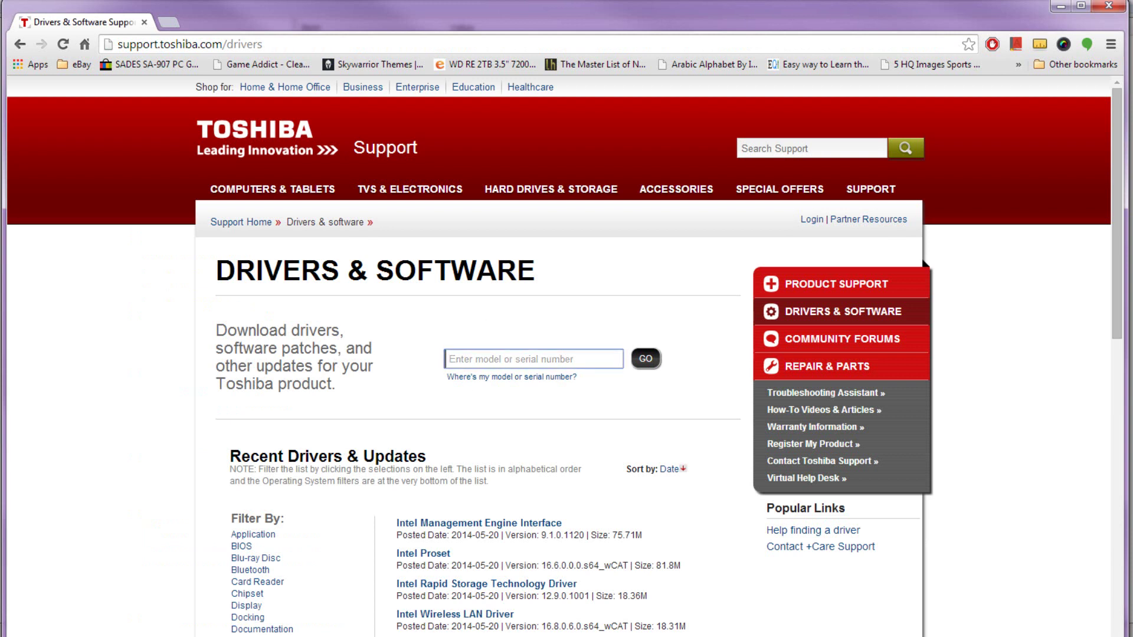
left_click_drag(215, 270, 377, 270)
left_click(377, 271)
left_click(490, 359)
type("sat")
key("Down")
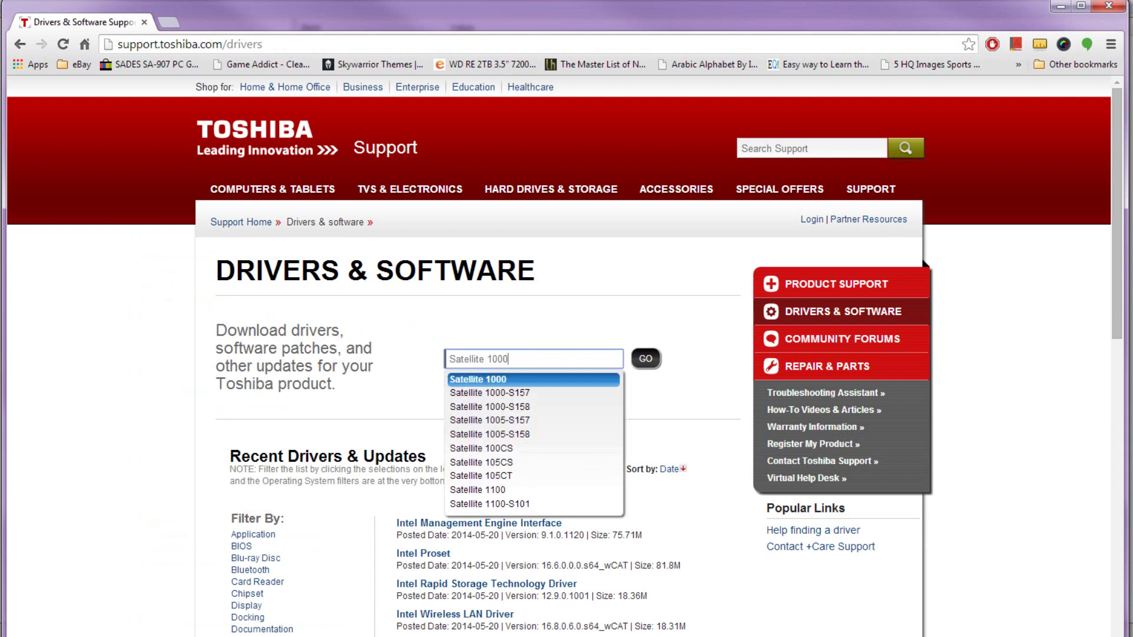
key("BackSpace")
key("BackSpace")
key("BackSpace")
key("BackSpace")
type("p50=a")
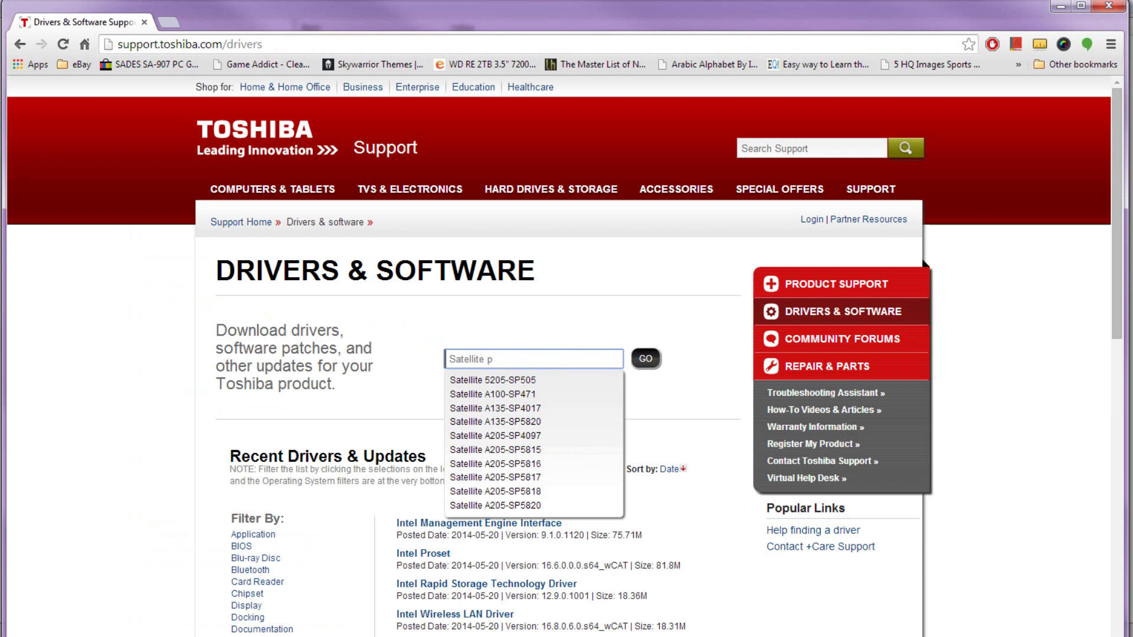
key("BackSpace")
key("BackSpace")
type("-a")
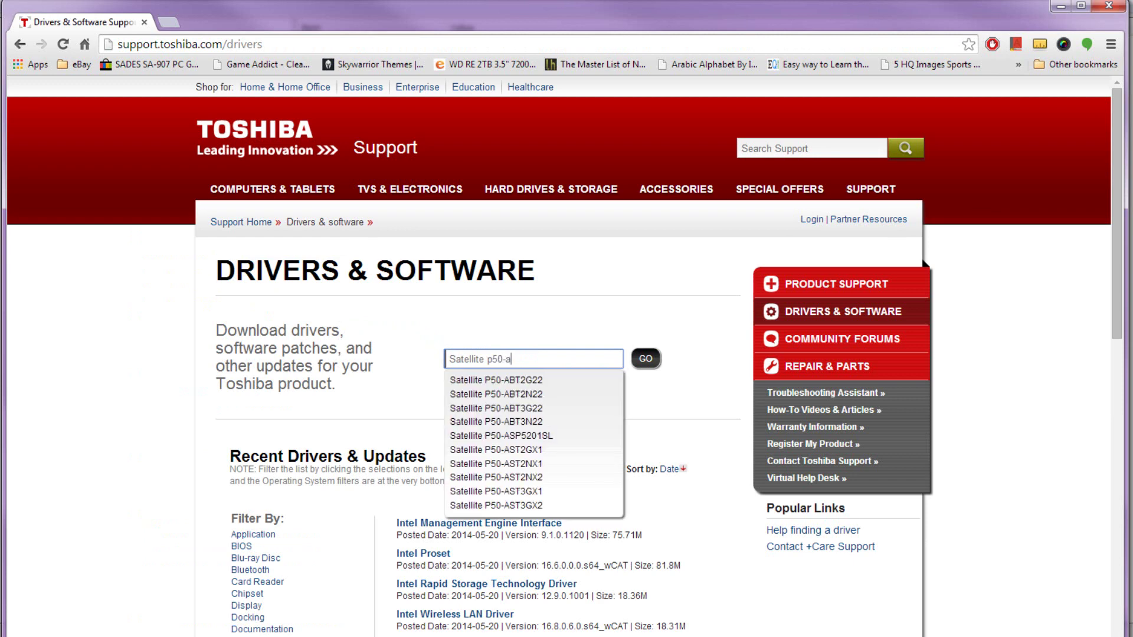
left_click(546, 381)
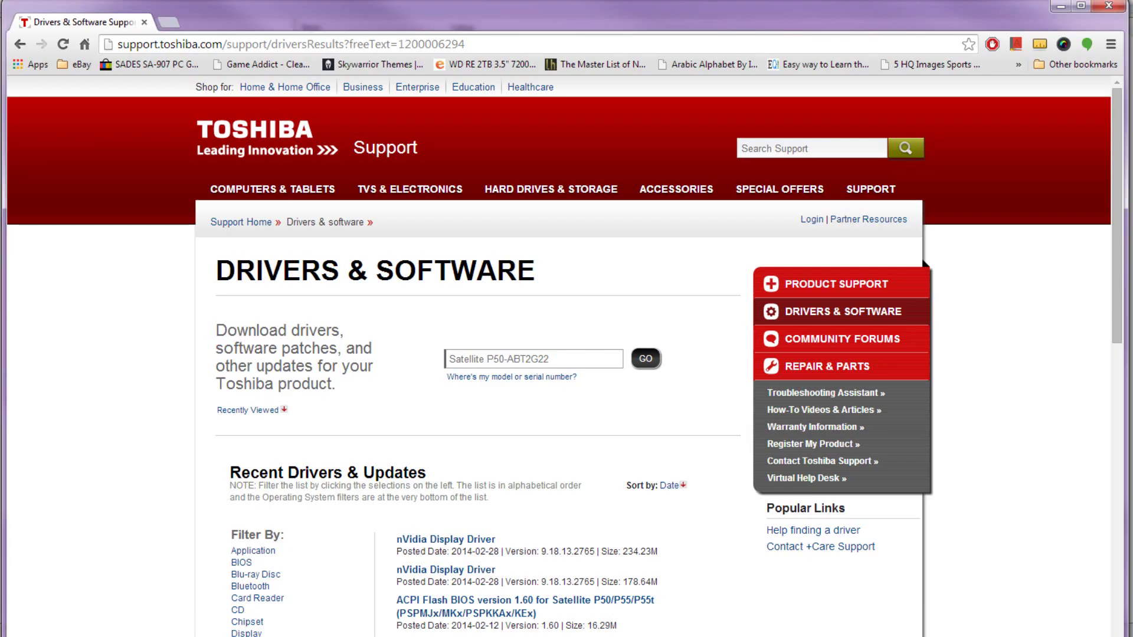
Filter Toshiba's driver list to the LAN category.
scroll(499, 416, "down", 6)
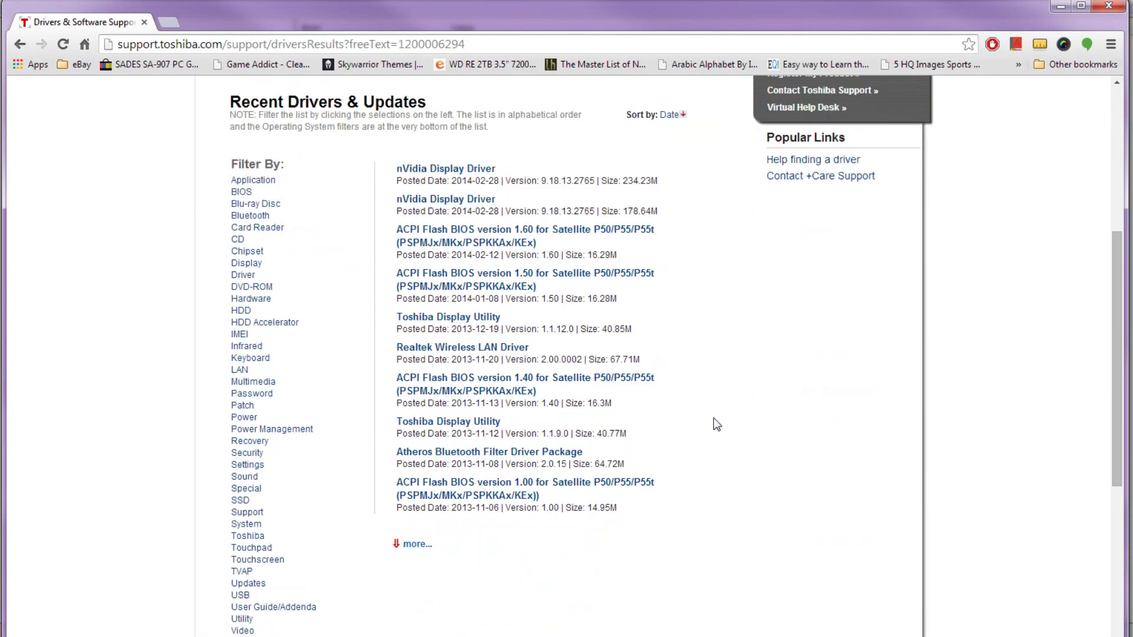
scroll(401, 283, "up", 4)
scroll(374, 371, "down", 4)
scroll(328, 300, "down", 1)
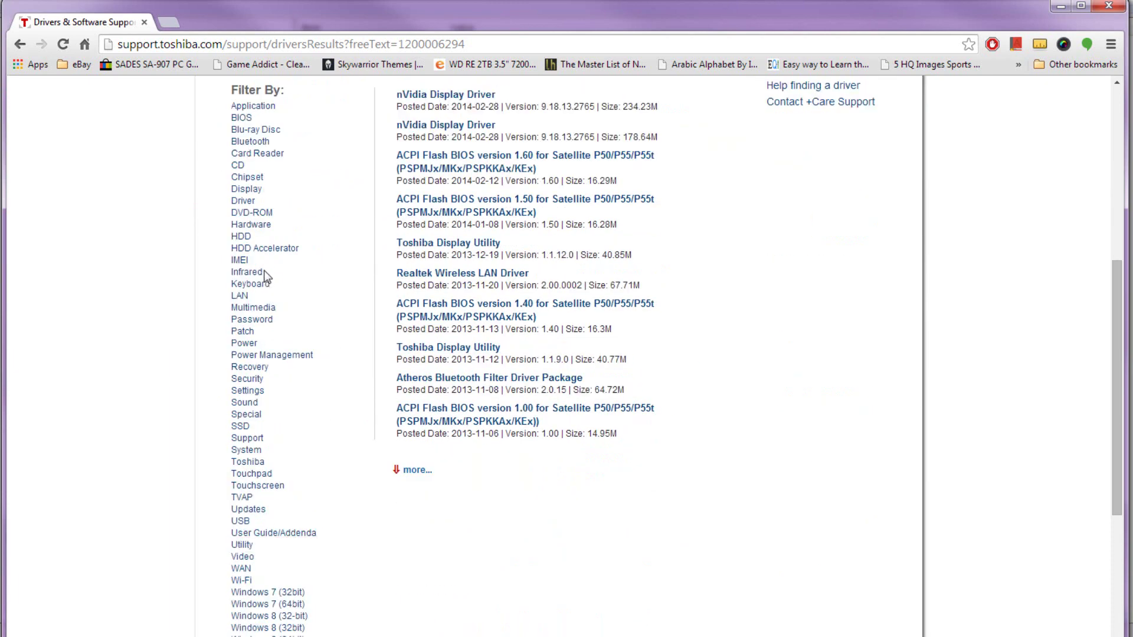
double_click(236, 299)
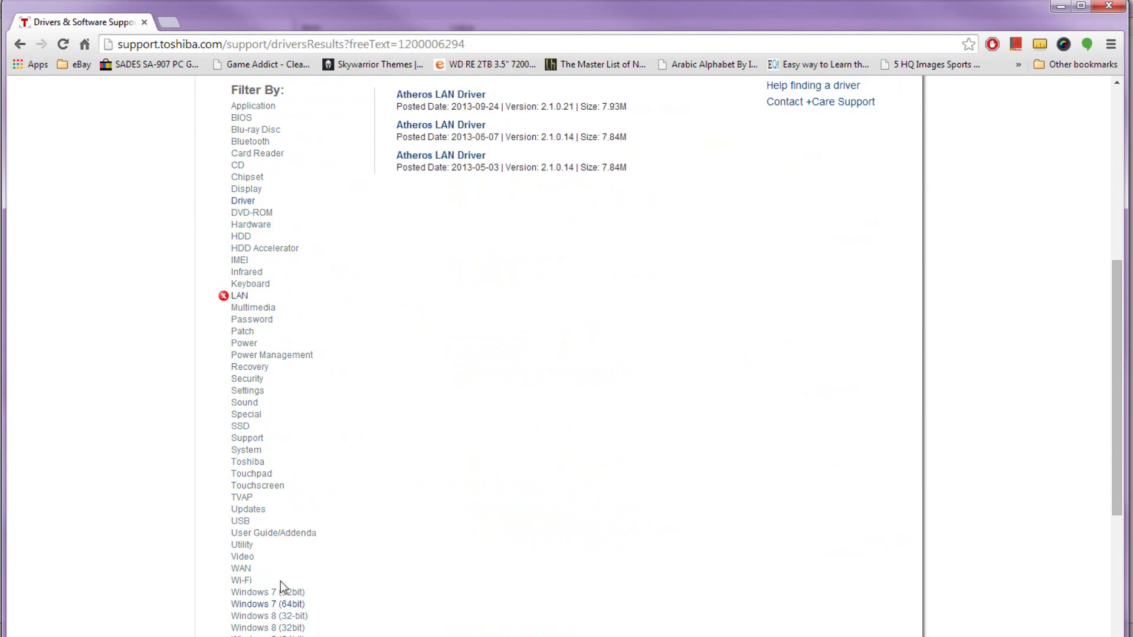
double_click(255, 581)
Add the Windows 7 (64bit) filter, leaving the single Atheros LAN Driver version 2.1.0.14.
scroll(324, 602, "down", 1)
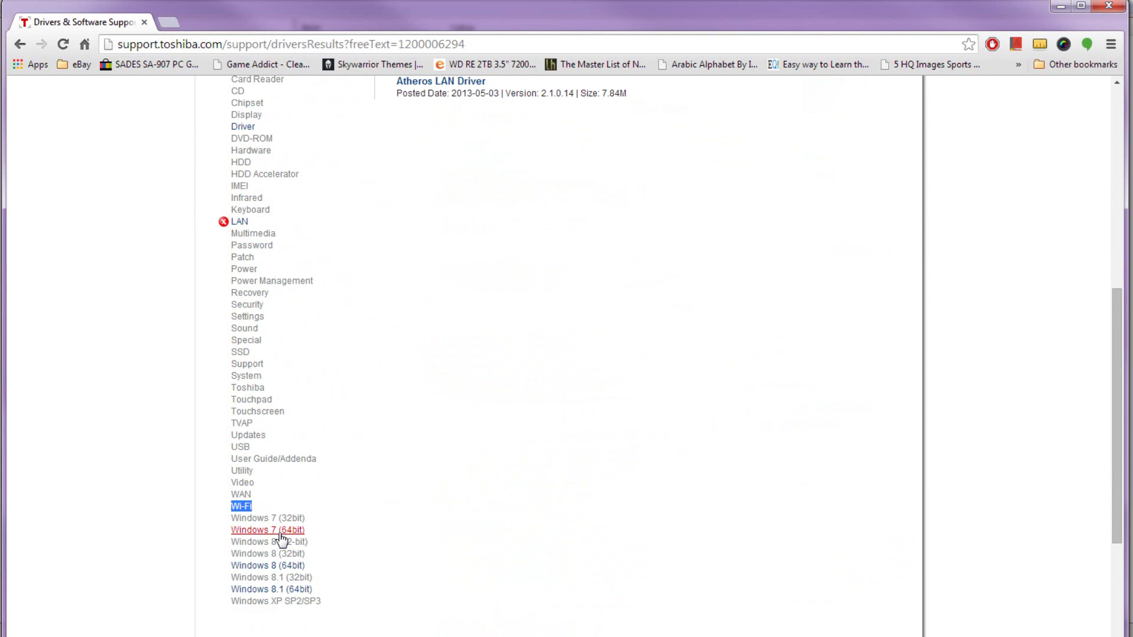
scroll(405, 516, "up", 3)
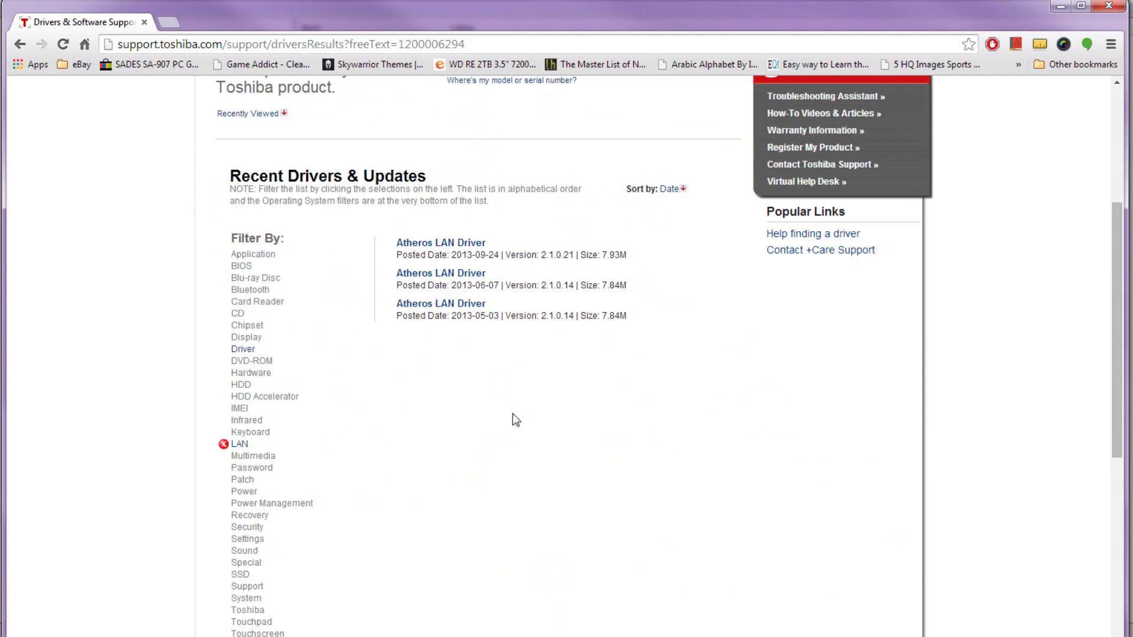
scroll(474, 479, "down", 3)
left_click(298, 530)
scroll(599, 458, "up", 4)
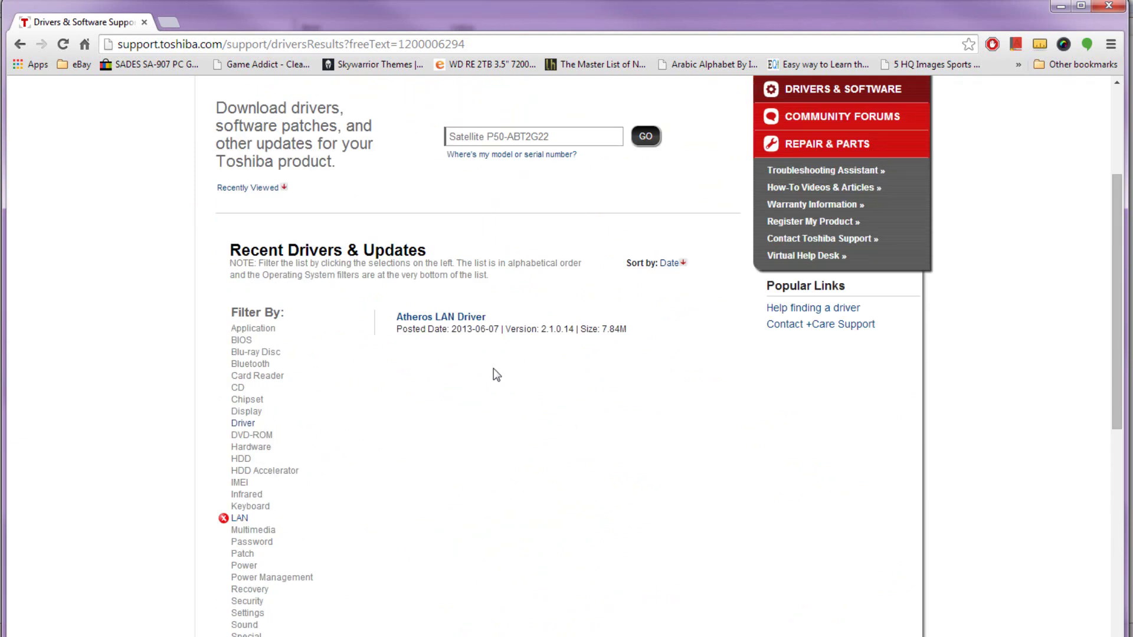
scroll(328, 443, "down", 2)
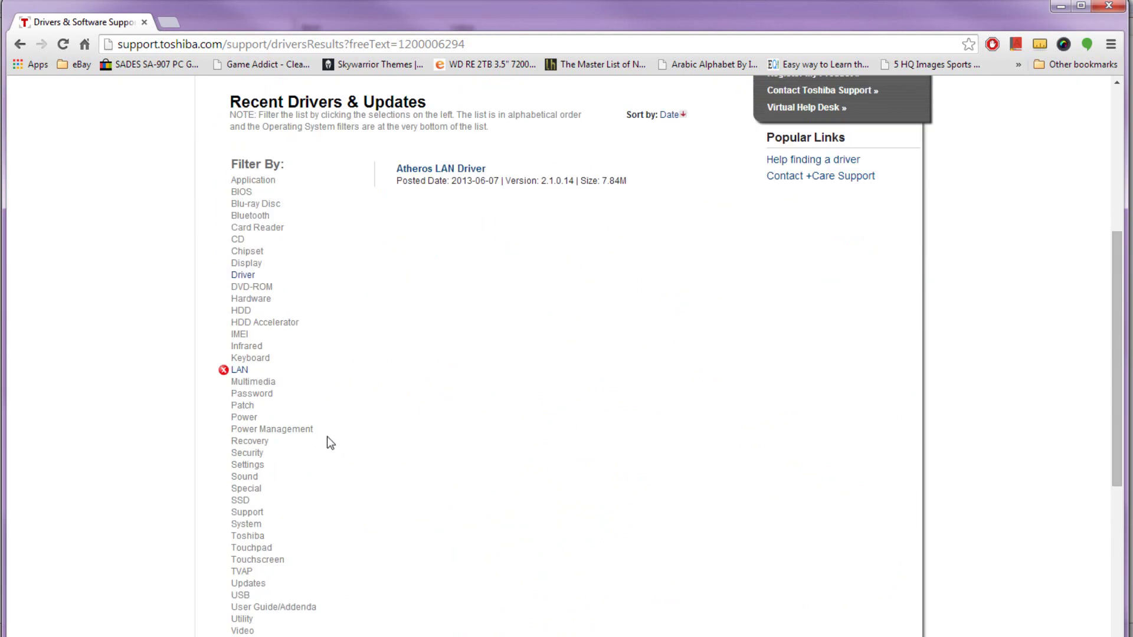
scroll(262, 372, "down", 4)
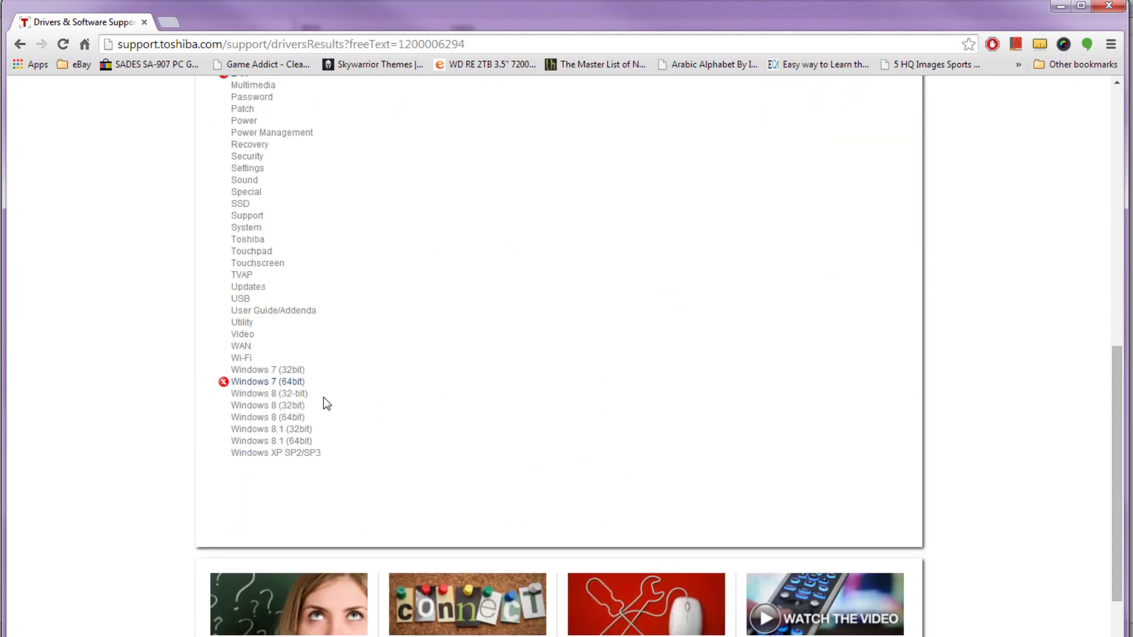
scroll(413, 389, "up", 1)
scroll(527, 384, "up", 4)
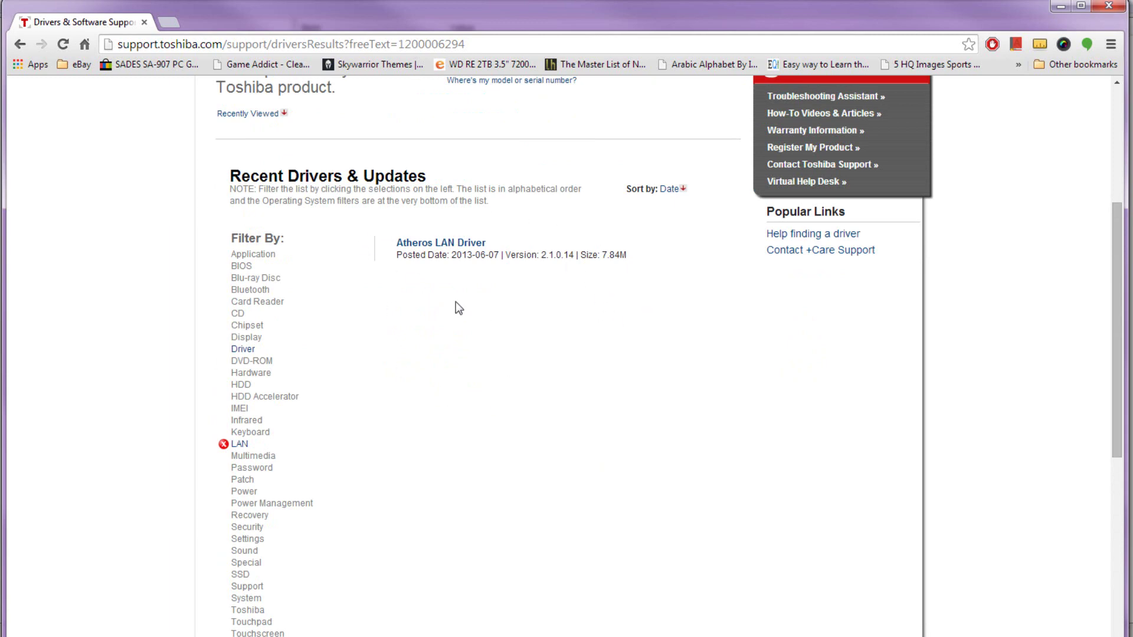